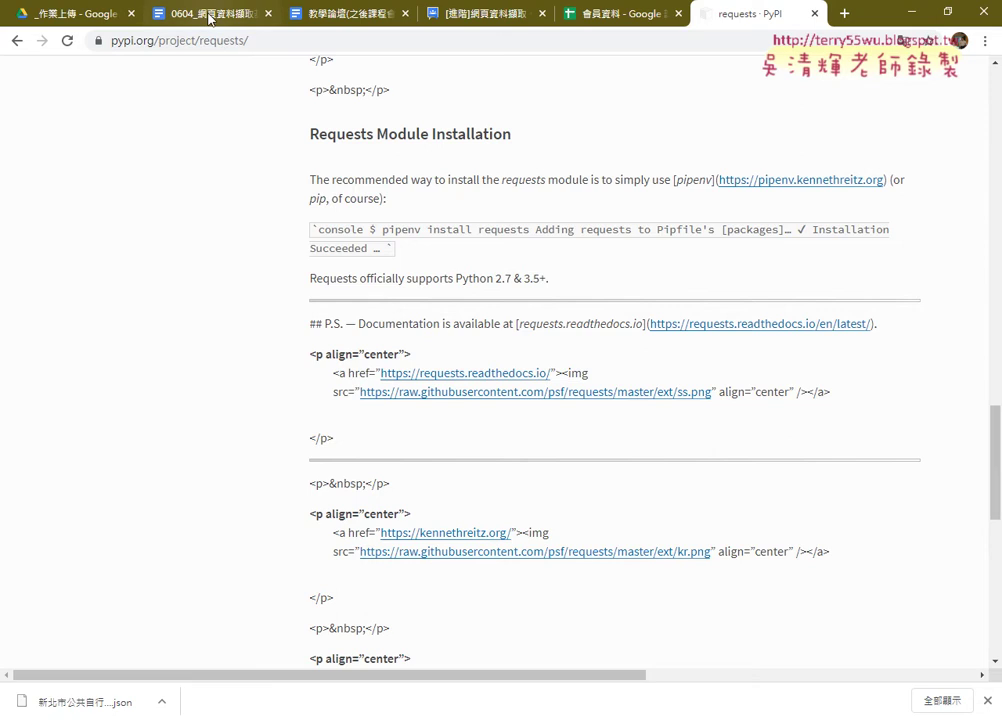
Switch to the 0604 Google Docs lesson and scroll to 範例一, the YouTube playlist titles-and-links example
click(166, 15)
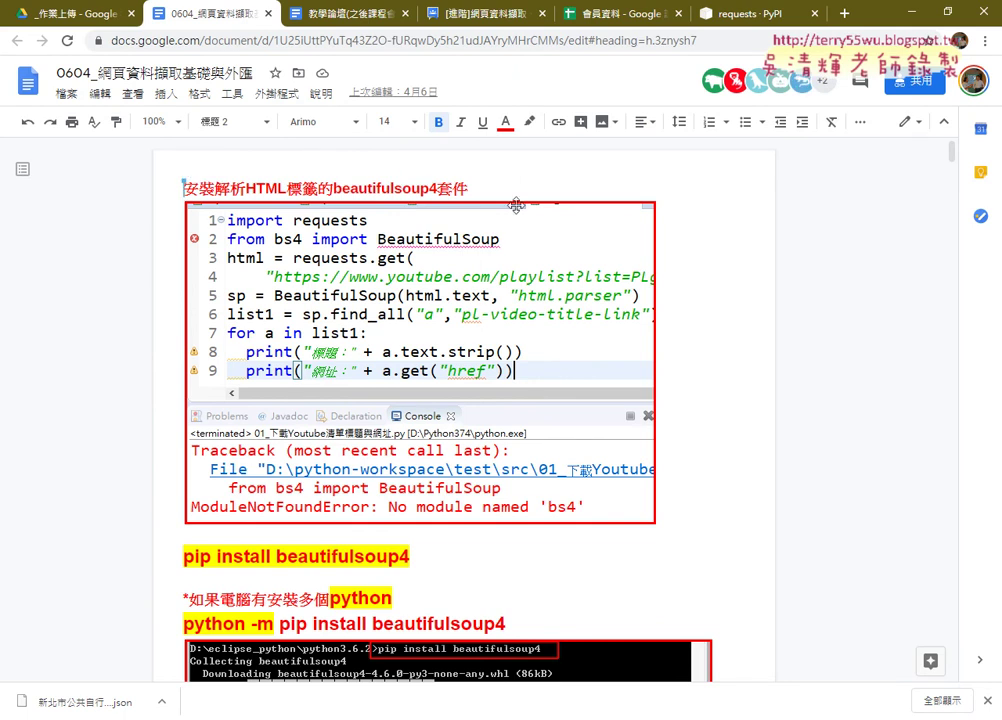
scroll(516, 205, down, 1)
scroll(516, 205, down, 1)
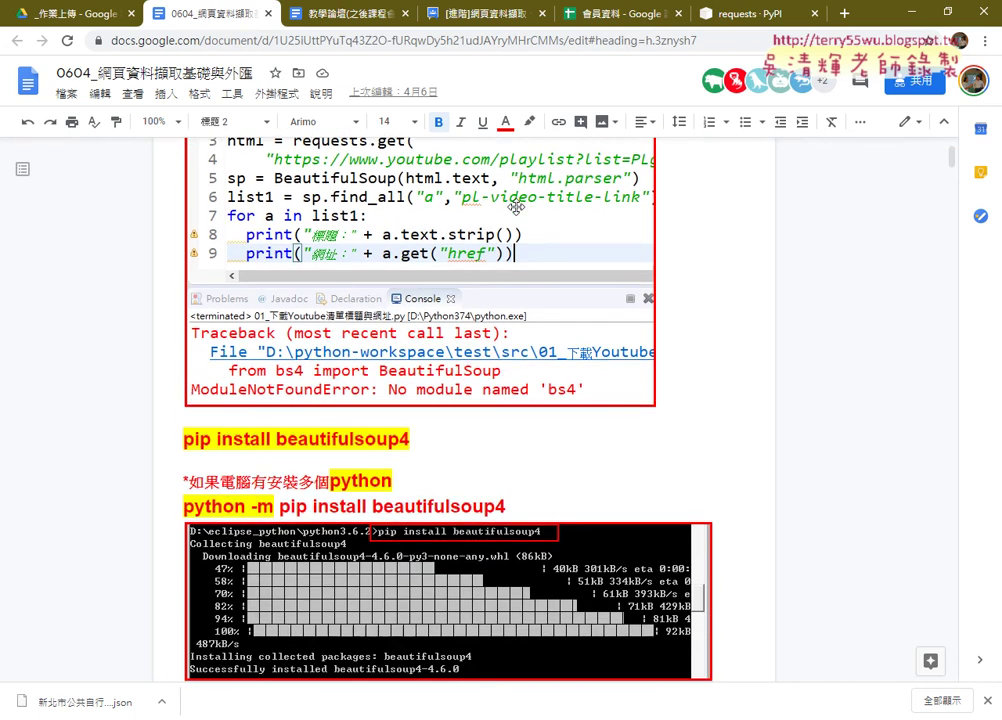
scroll(516, 205, down, 3)
scroll(516, 205, down, 2)
scroll(516, 205, down, 5)
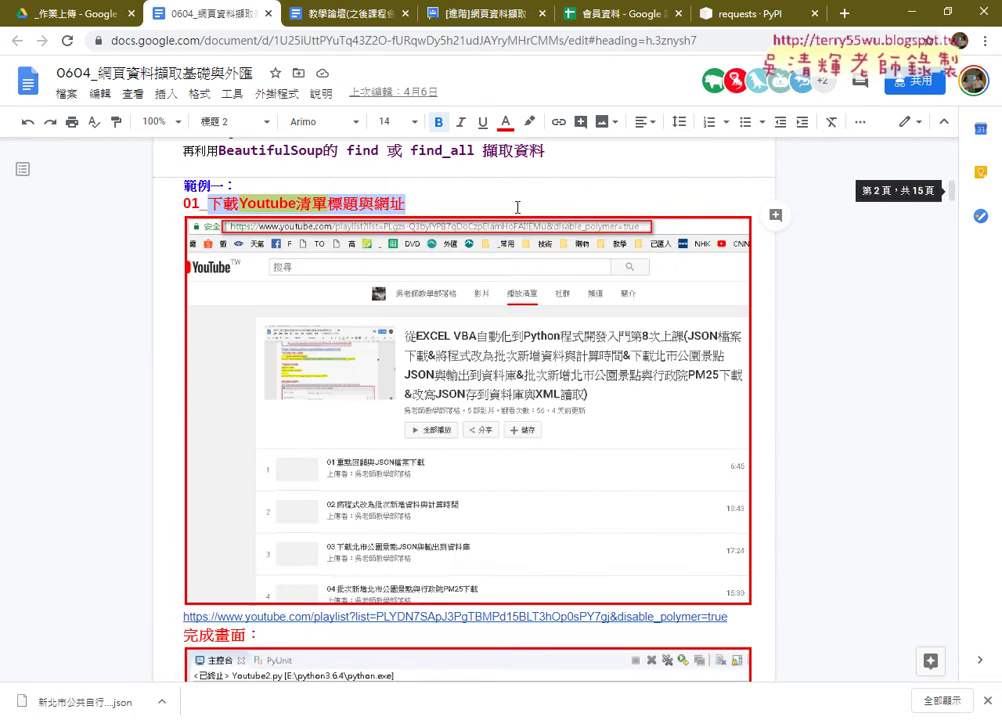
scroll(480, 180, down, 1)
scroll(451, 155, up, 2)
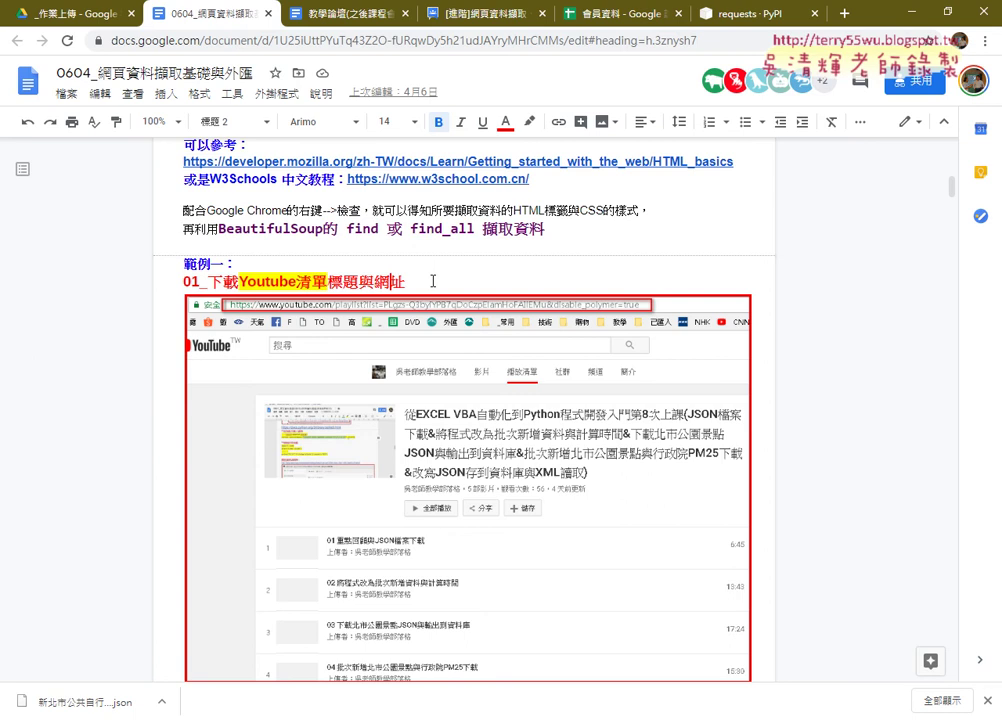
scroll(801, 407, down, 1)
scroll(801, 407, down, 1)
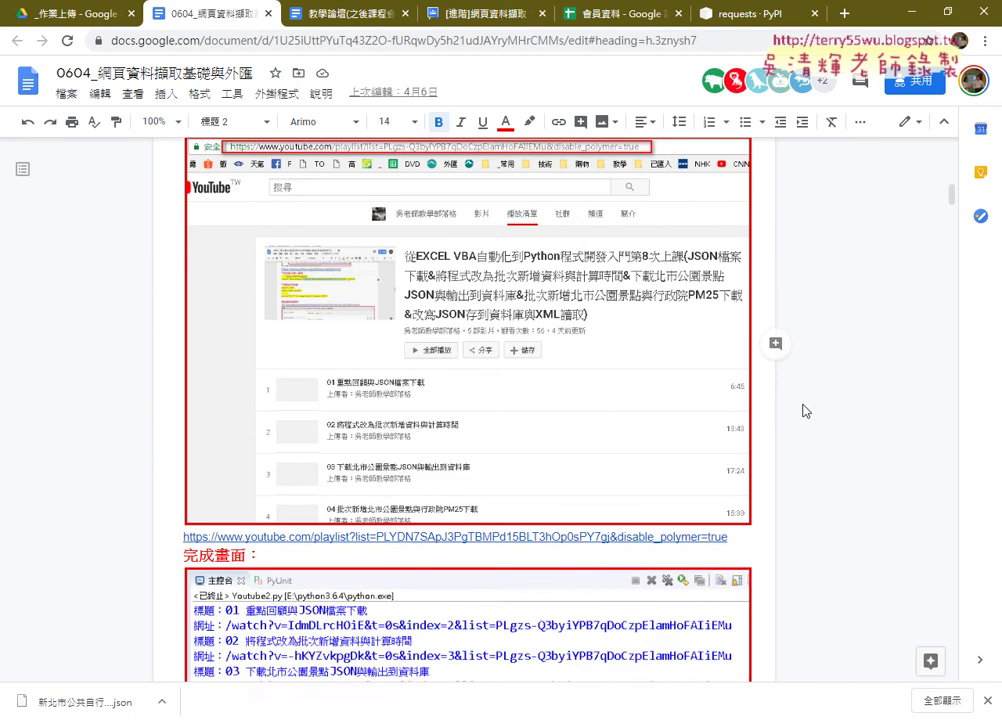
scroll(806, 412, down, 1)
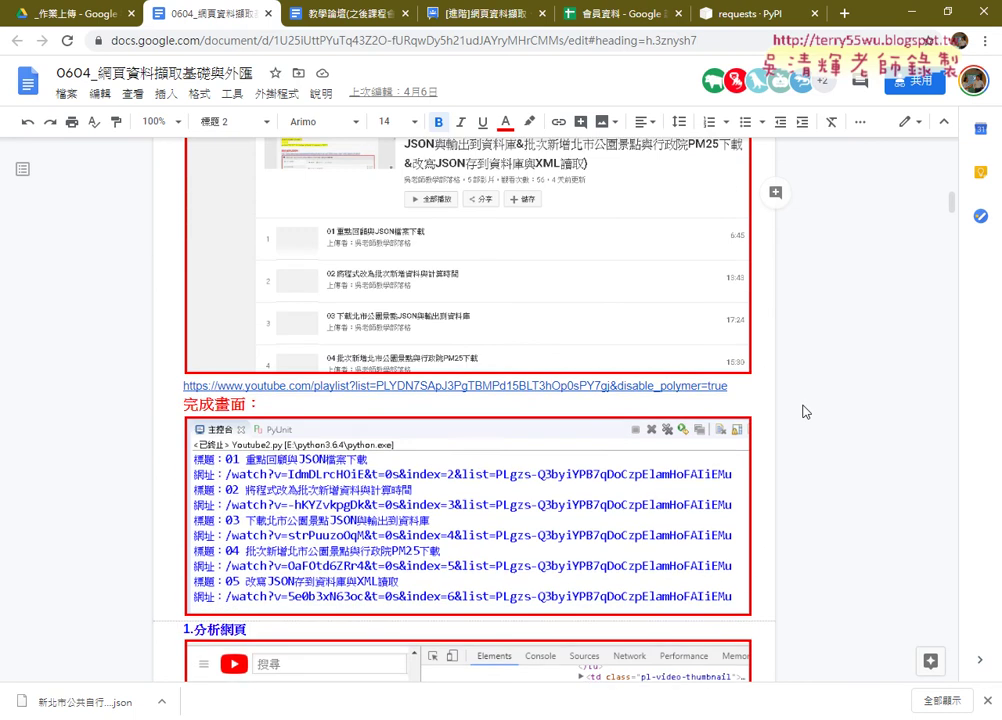
scroll(700, 340, up, 2)
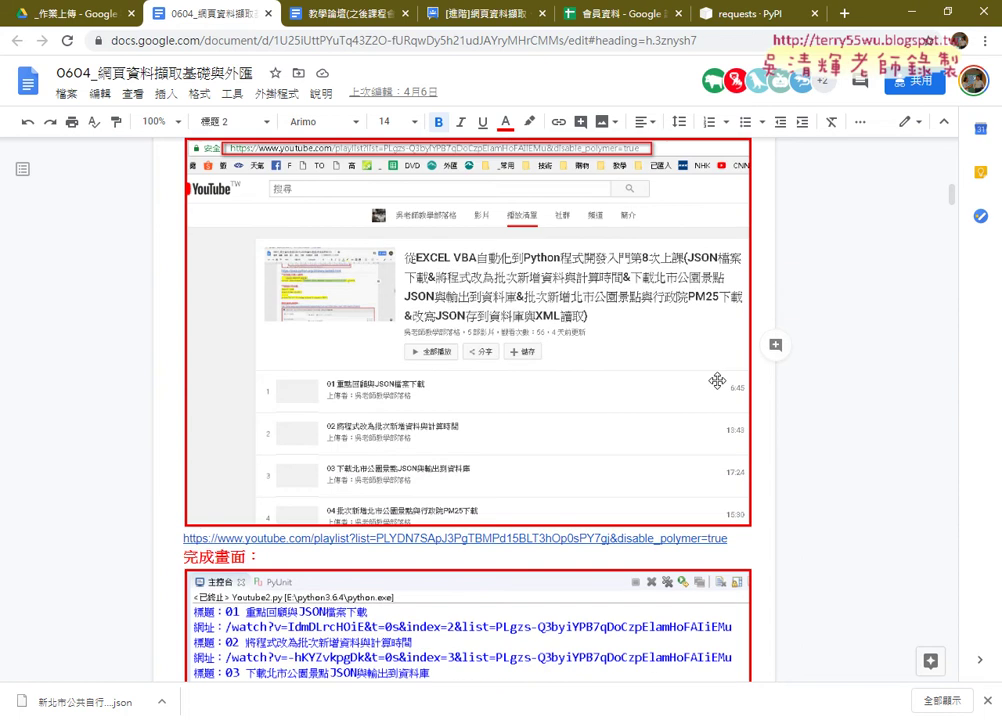
Open the 完整影音 YouTube playlist link from the Google Groups course post in a new tab
click(462, 20)
scroll(567, 382, down, 2)
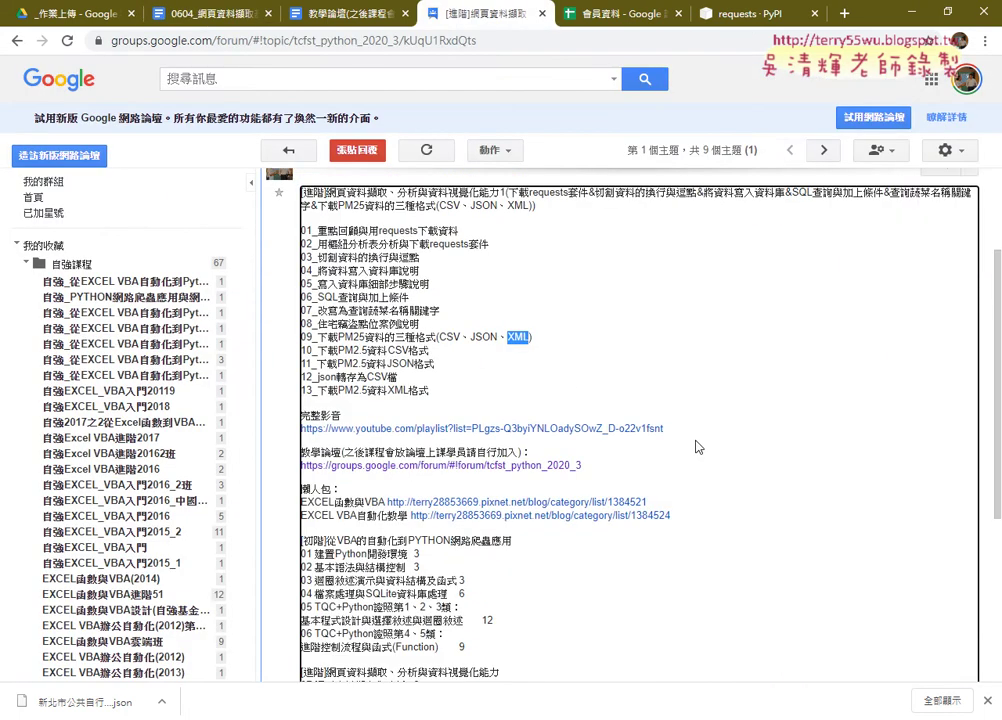
drag(664, 428, 302, 428)
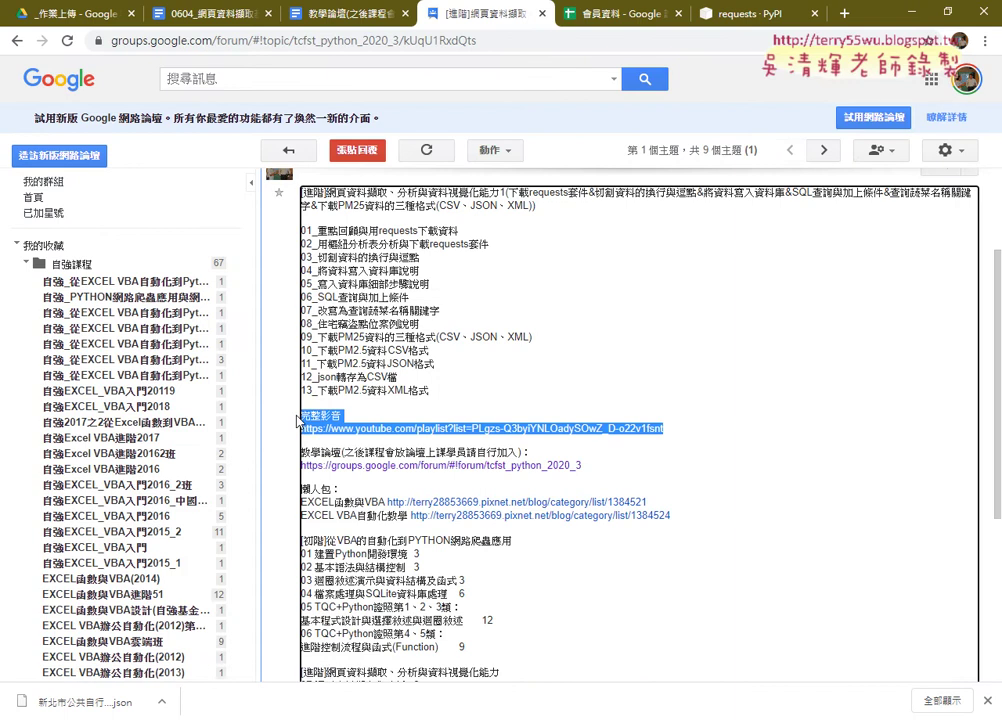
click(383, 429)
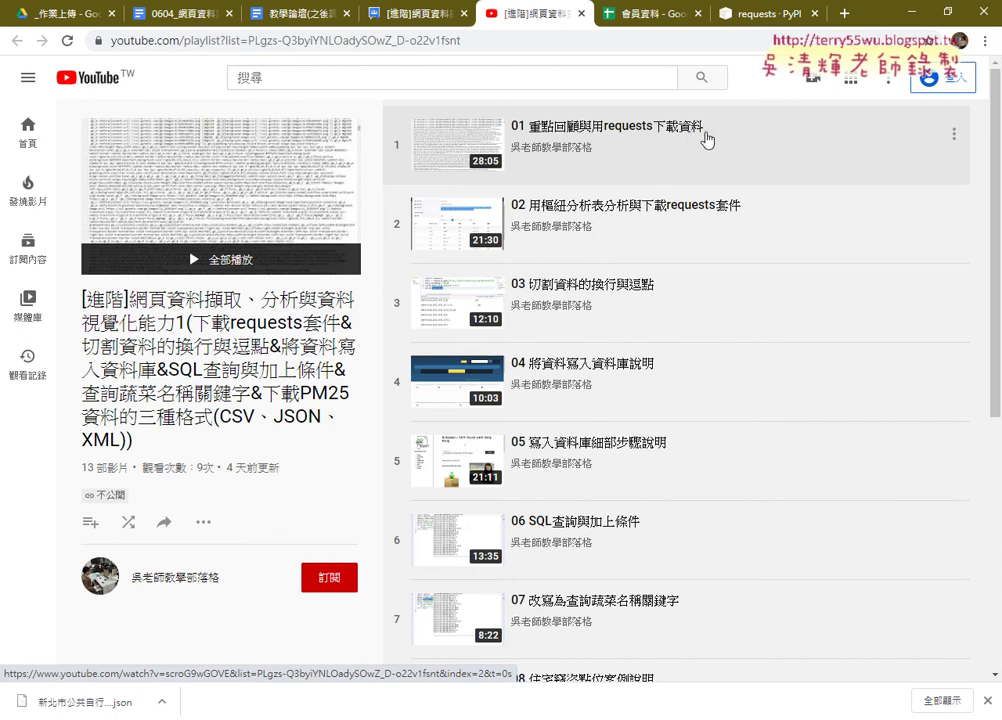
Bring up Chrome's page context menu on an empty area of the YouTube playlist page
drag(711, 134, 529, 130)
right_click(606, 125)
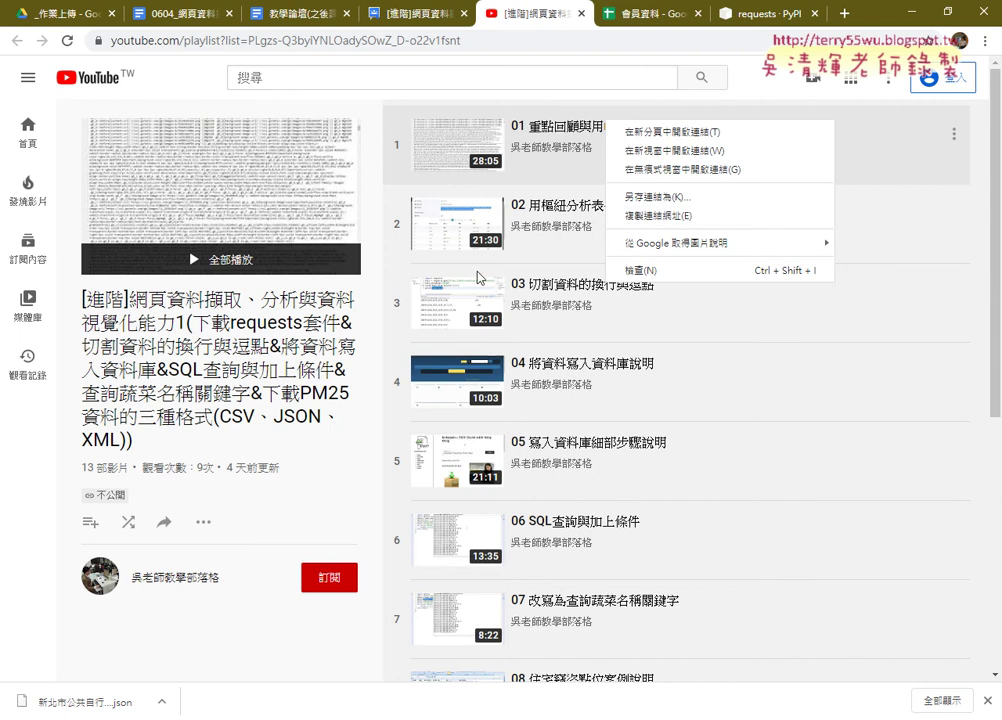
click(299, 467)
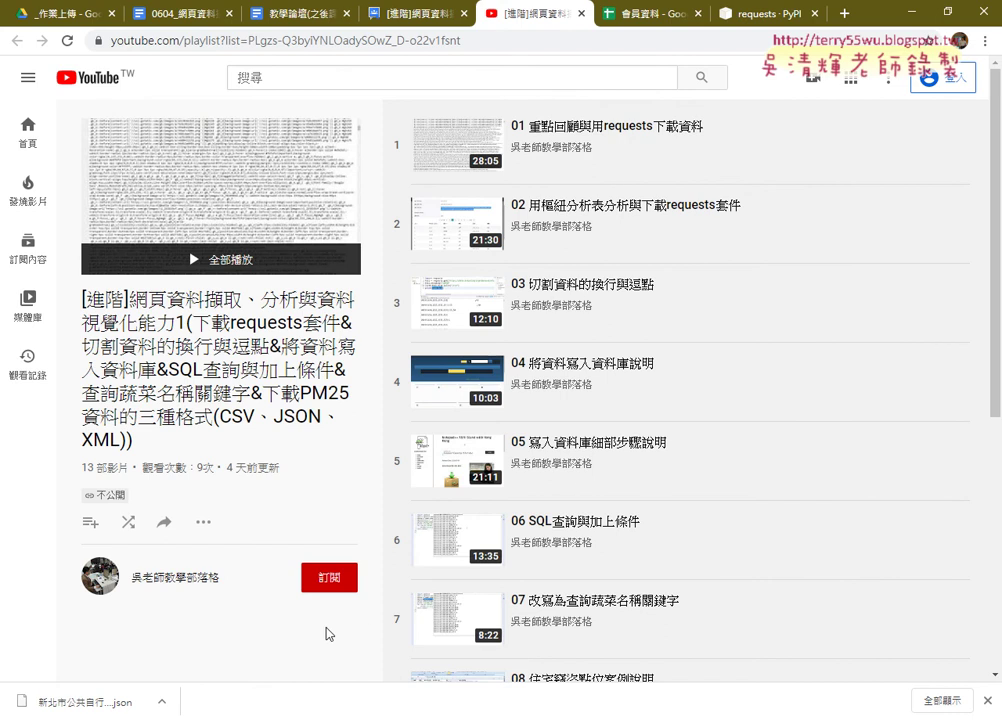
right_click(328, 627)
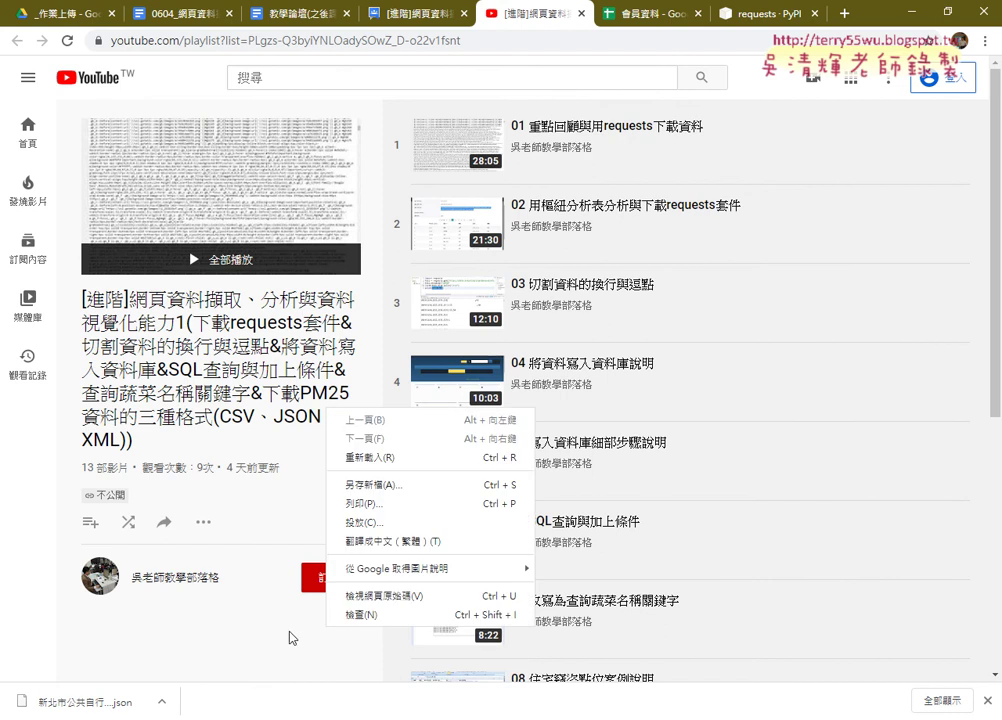
View the playlist's page source and compare the view-source tab against the rendered playlist
click(388, 596)
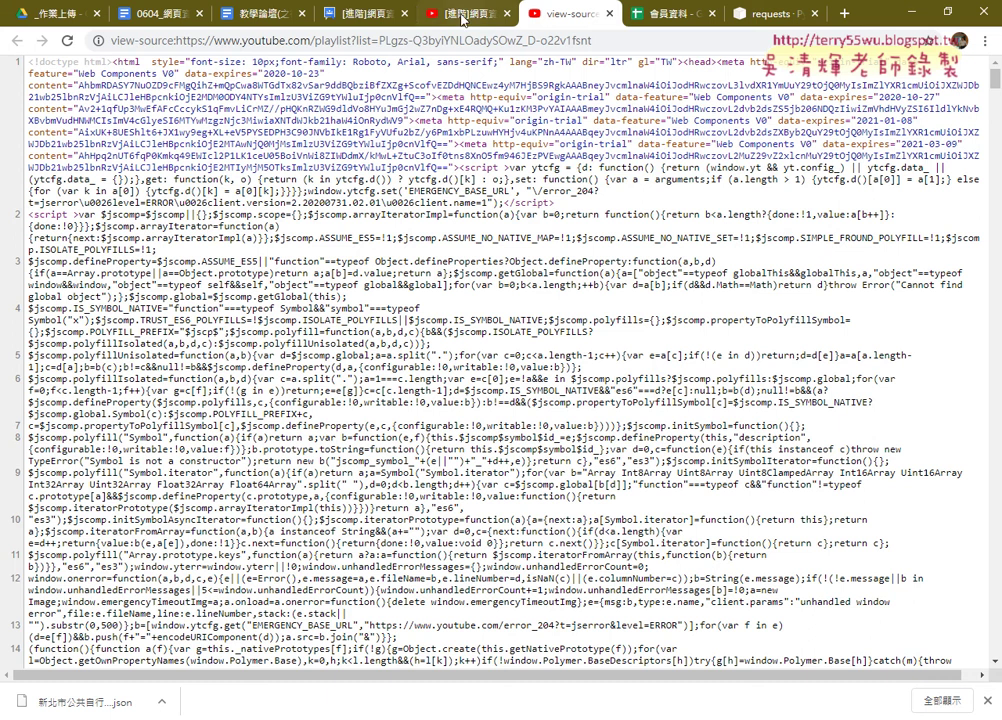
click(462, 18)
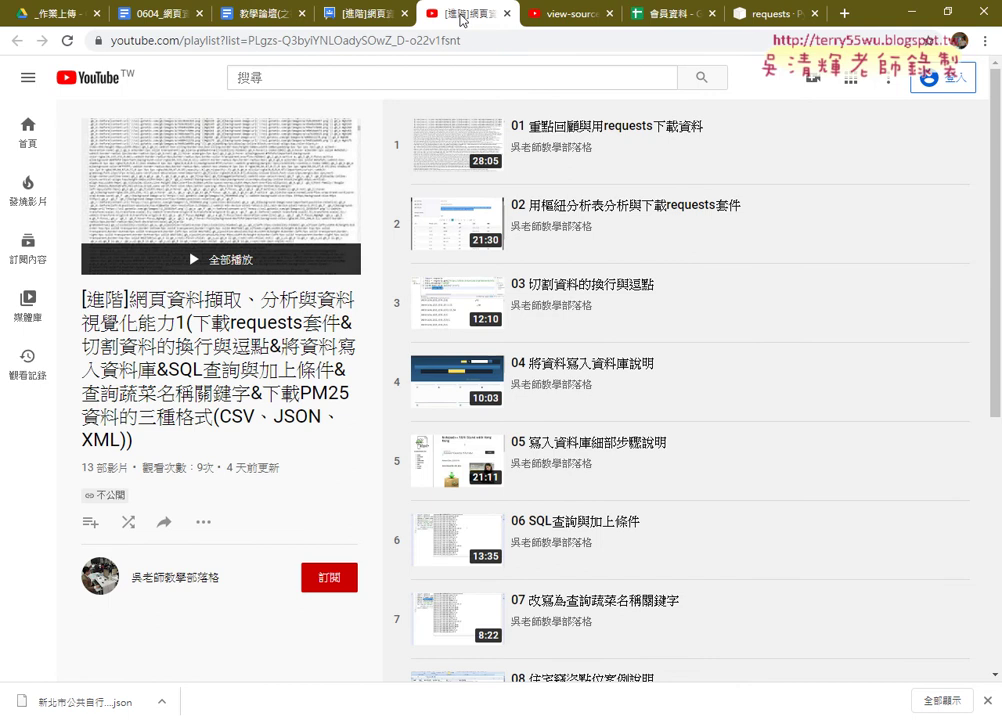
click(591, 18)
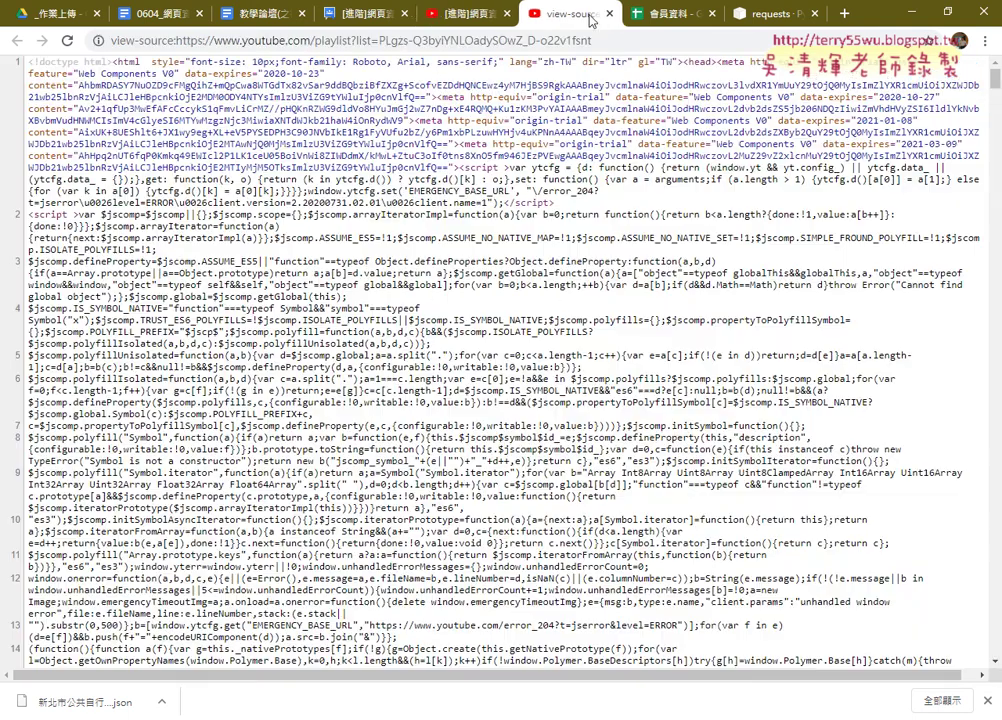
click(460, 14)
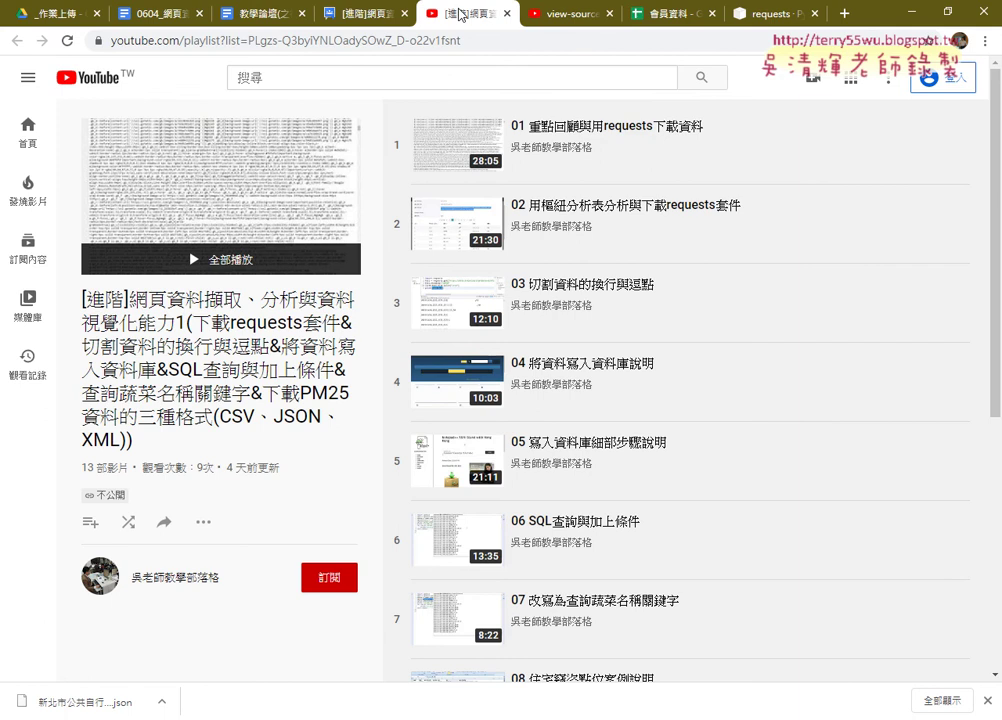
click(558, 15)
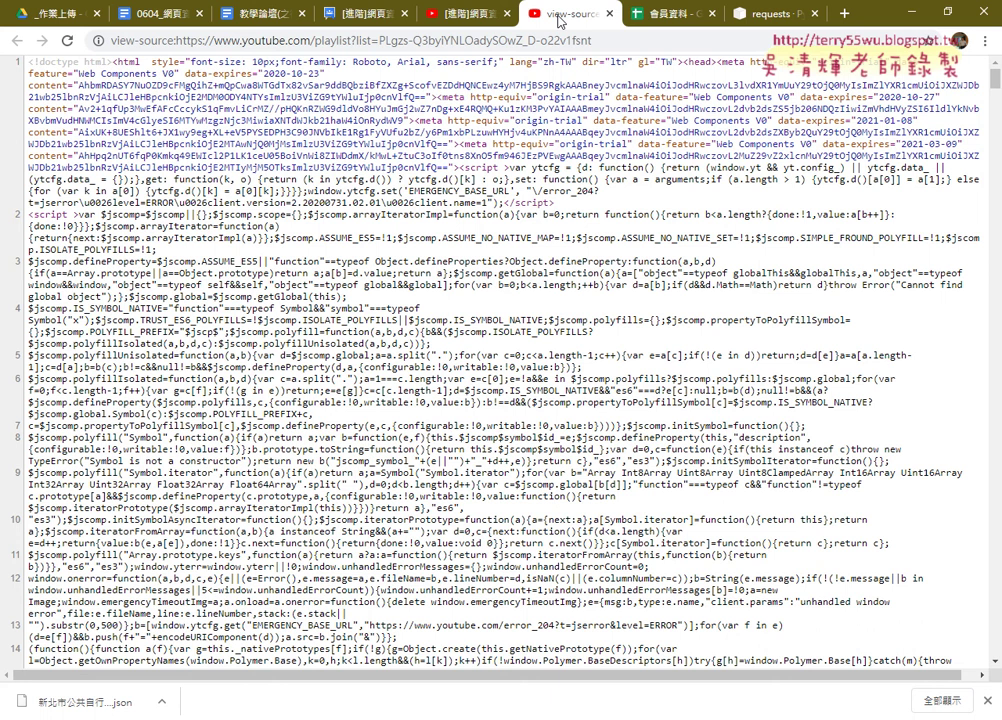
scroll(780, 80, down, 5)
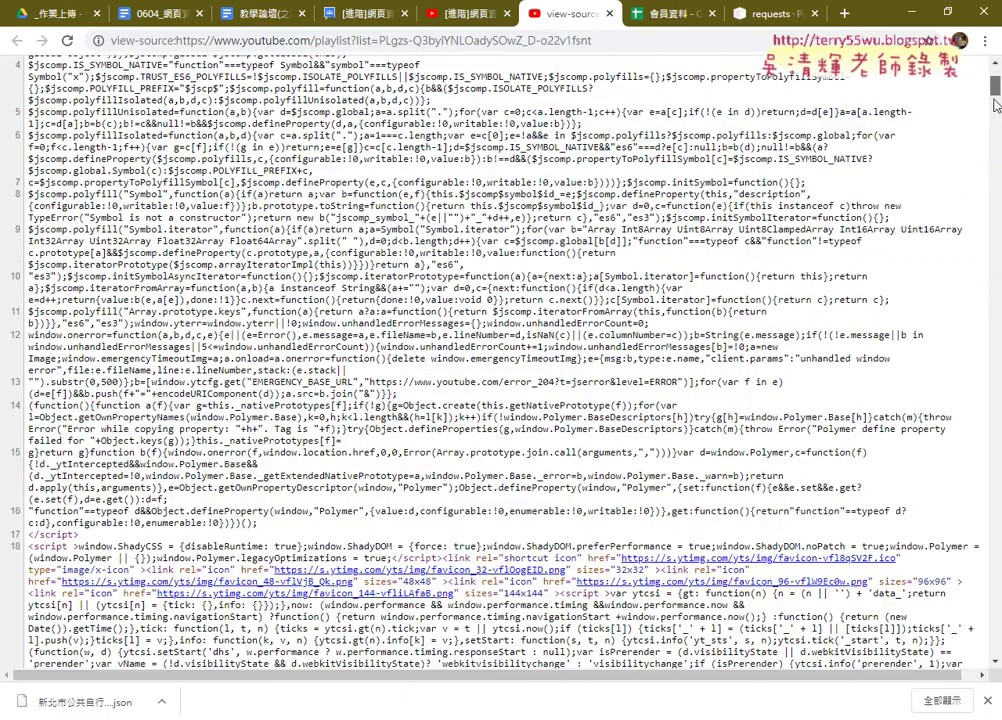
mouse_move(995, 104)
mouse_down()
mouse_move(996, 255)
mouse_move(996, 245)
mouse_up()
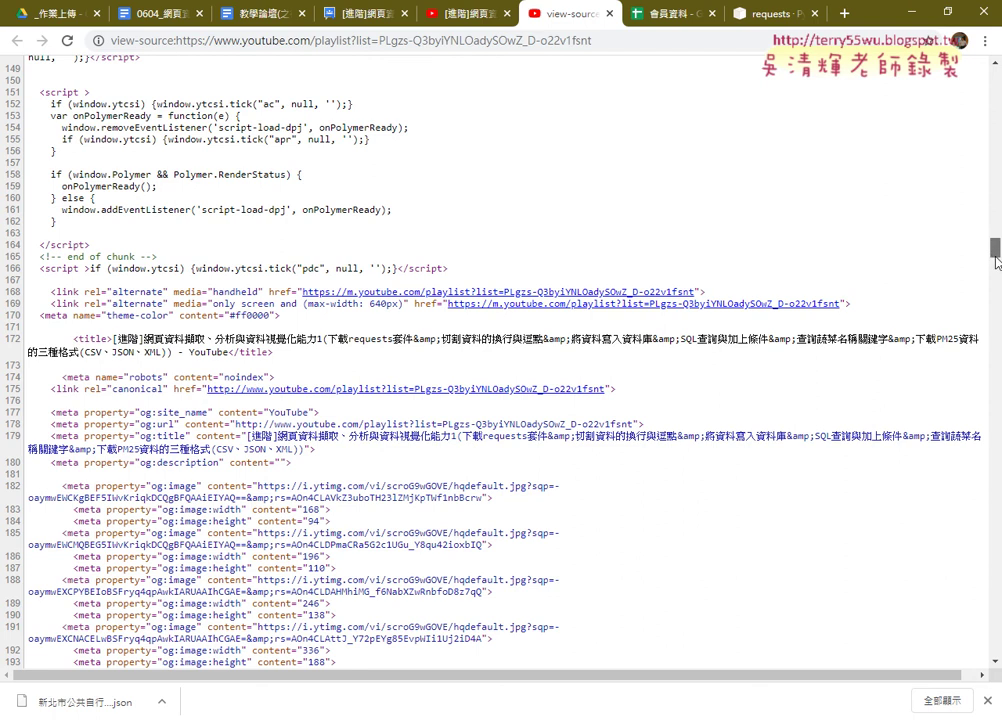
scroll(995, 262, down, 3)
mouse_move(995, 262)
mouse_down()
mouse_move(997, 404)
mouse_move(998, 105)
mouse_up()
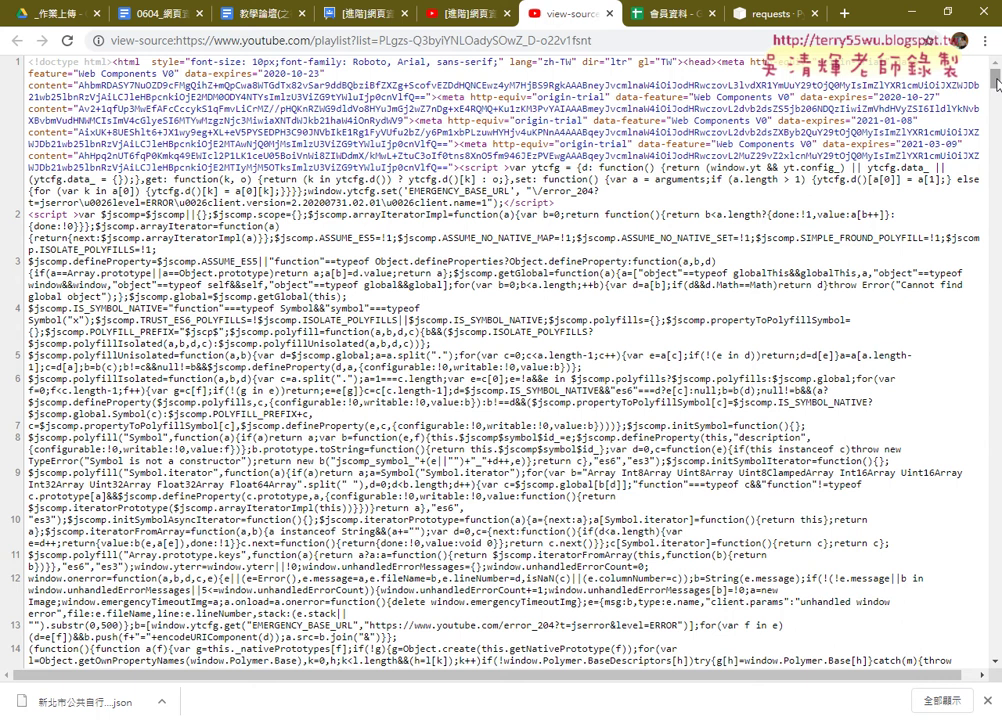
Close the page-source tab, note the playlist id in the forum post's link, and return to the playlist
click(611, 14)
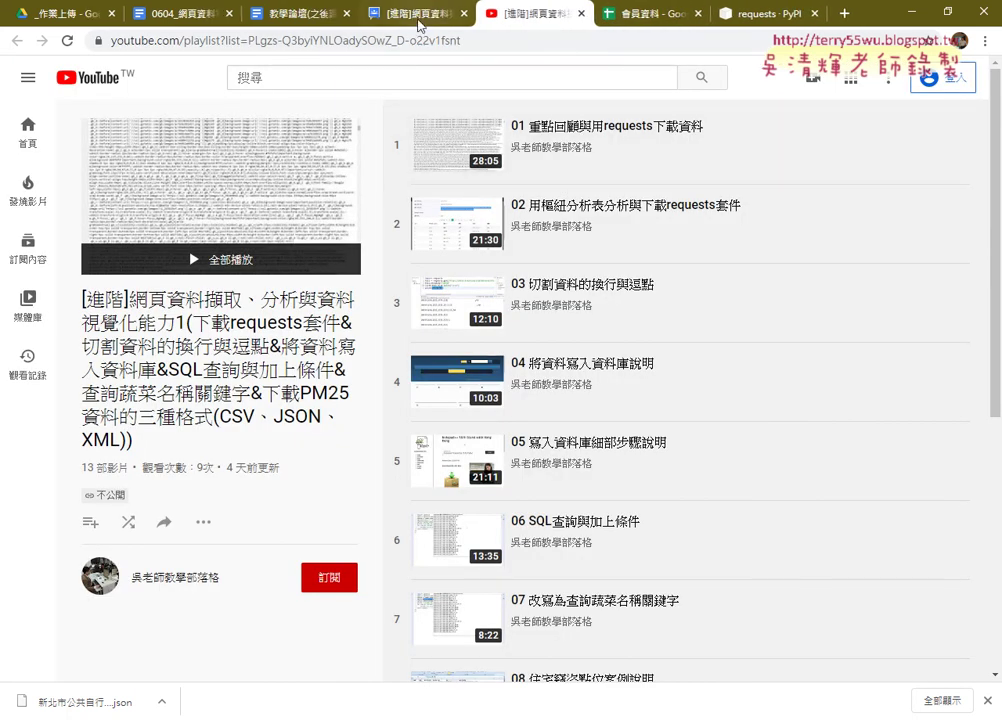
click(330, 15)
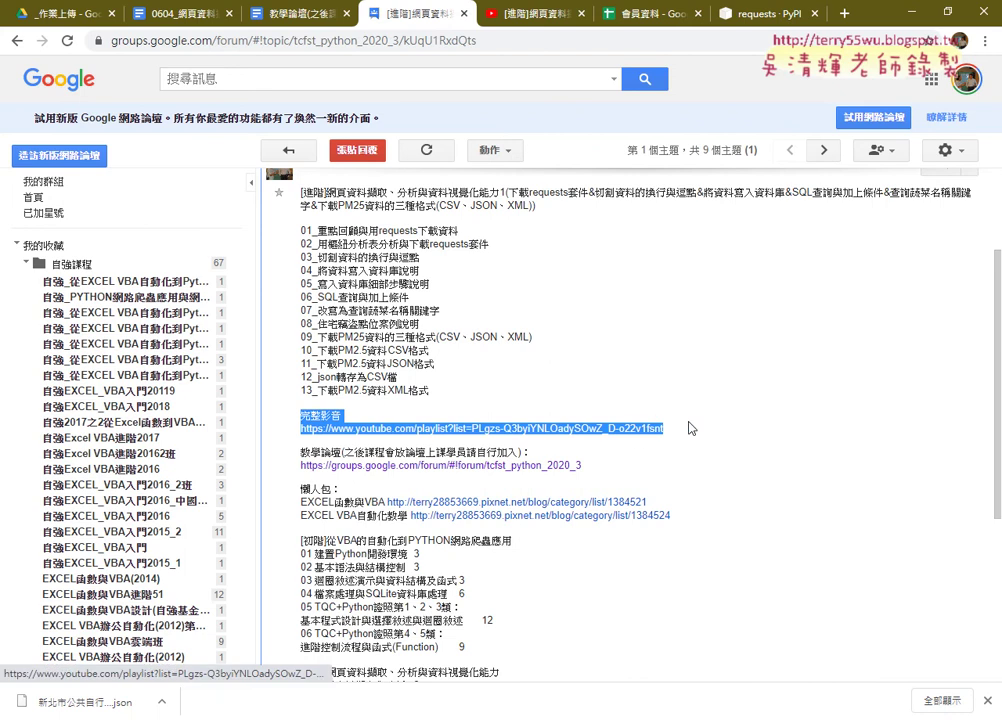
drag(662, 428, 300, 428)
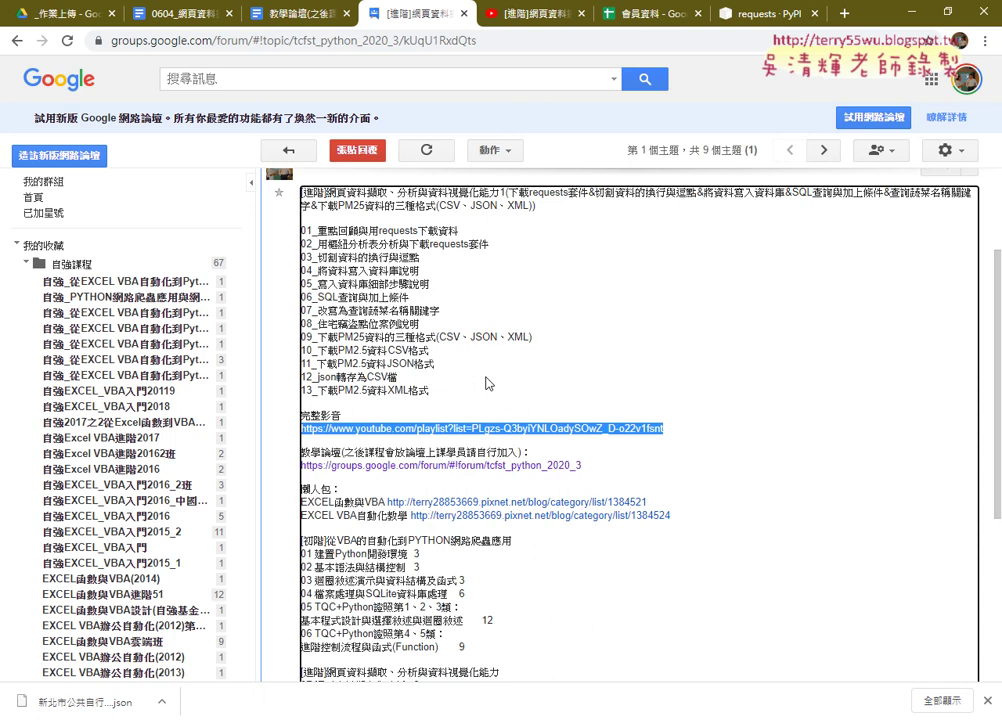
key(ctrl+Tab)
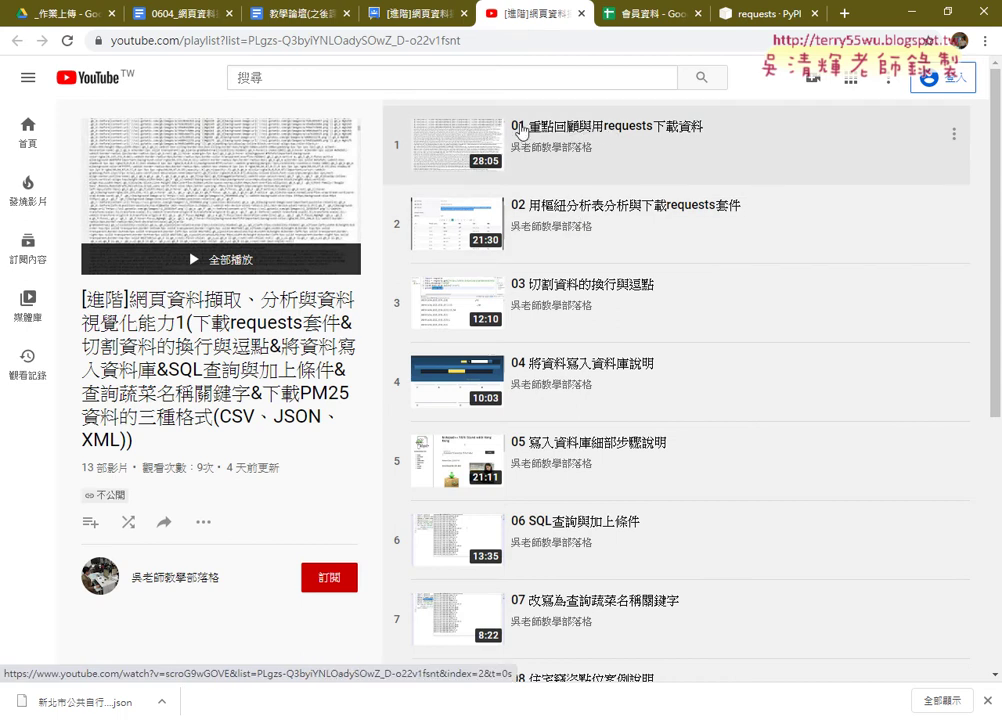
Show the context menu on video 01's title, highlighting its 檢查 (Inspect) option
right_click(630, 129)
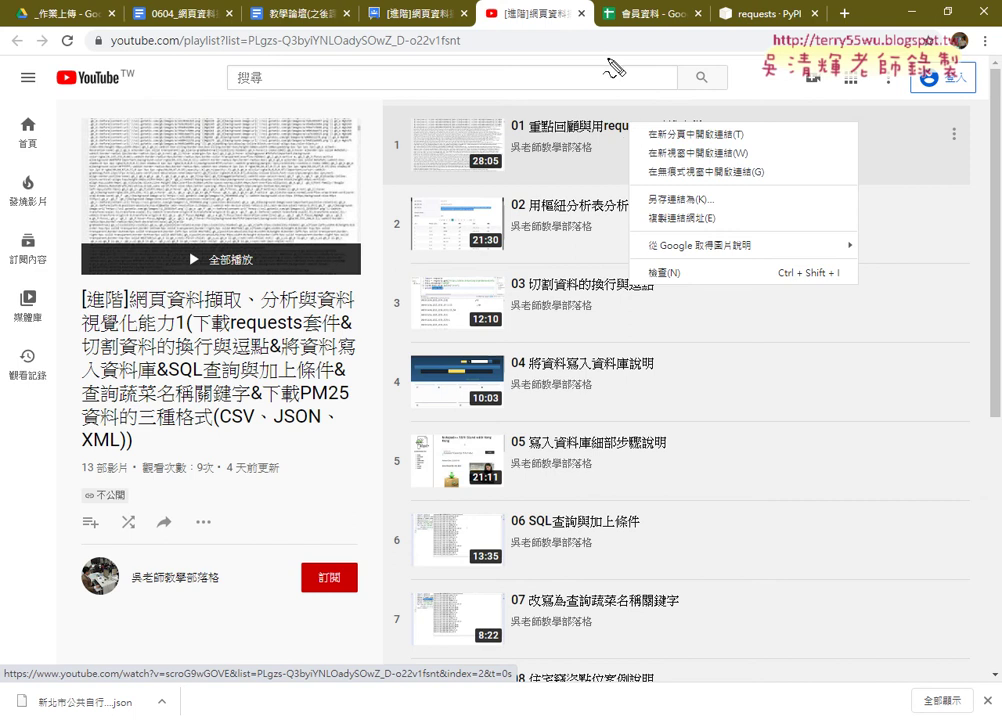
drag(585, 140, 499, 127)
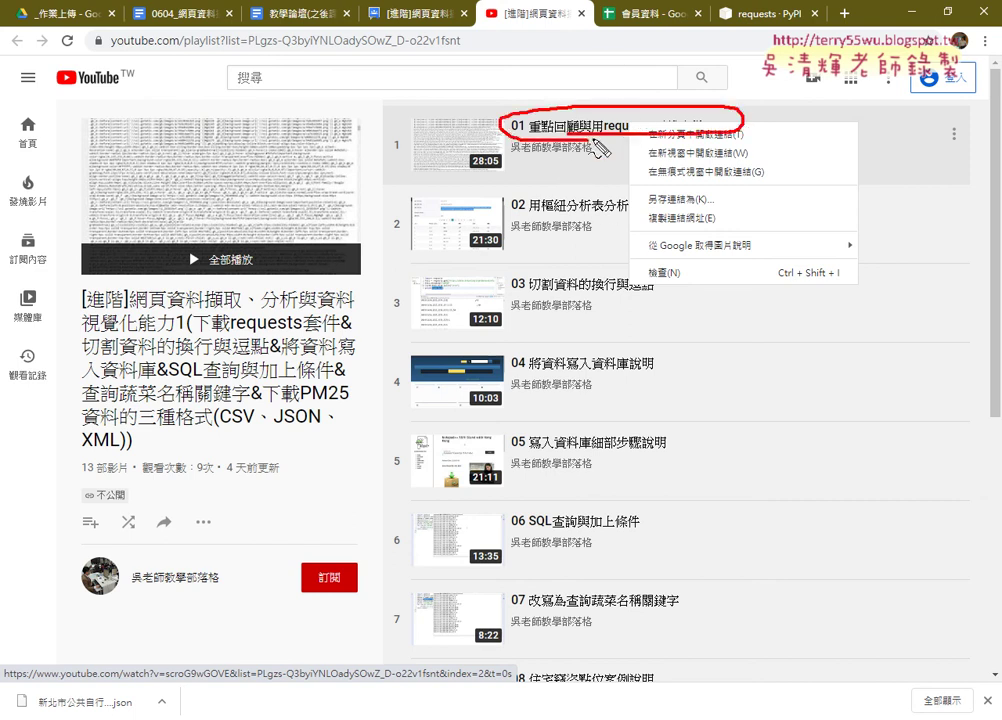
drag(695, 262, 662, 292)
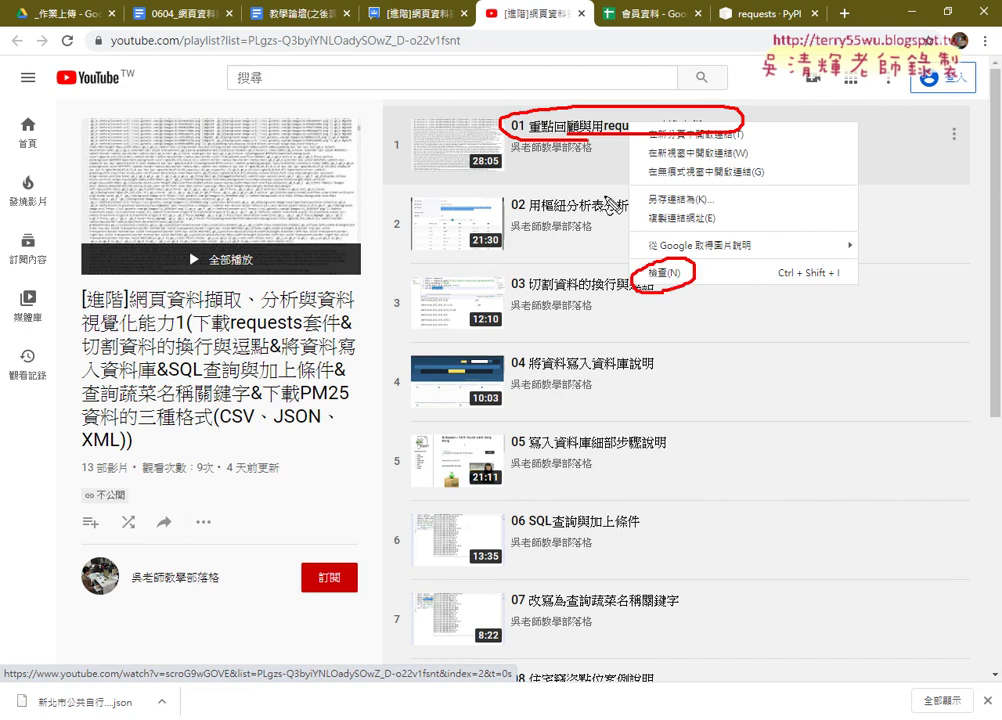
mouse_move(545, 138)
mouse_down()
mouse_move(632, 267)
mouse_move(600, 288)
mouse_up()
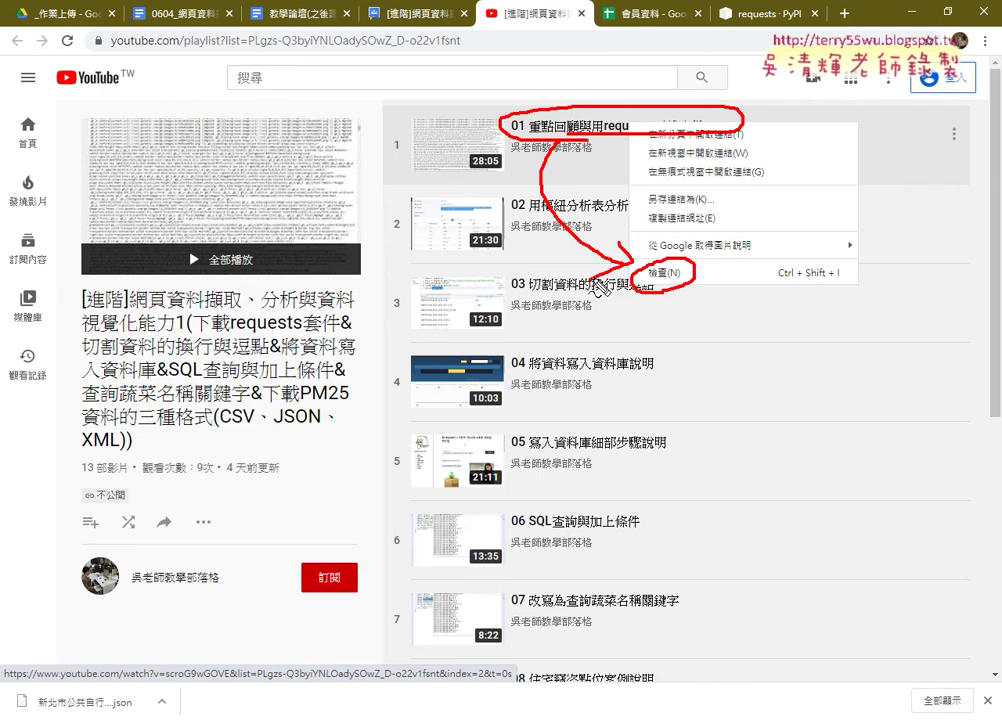
key(Escape)
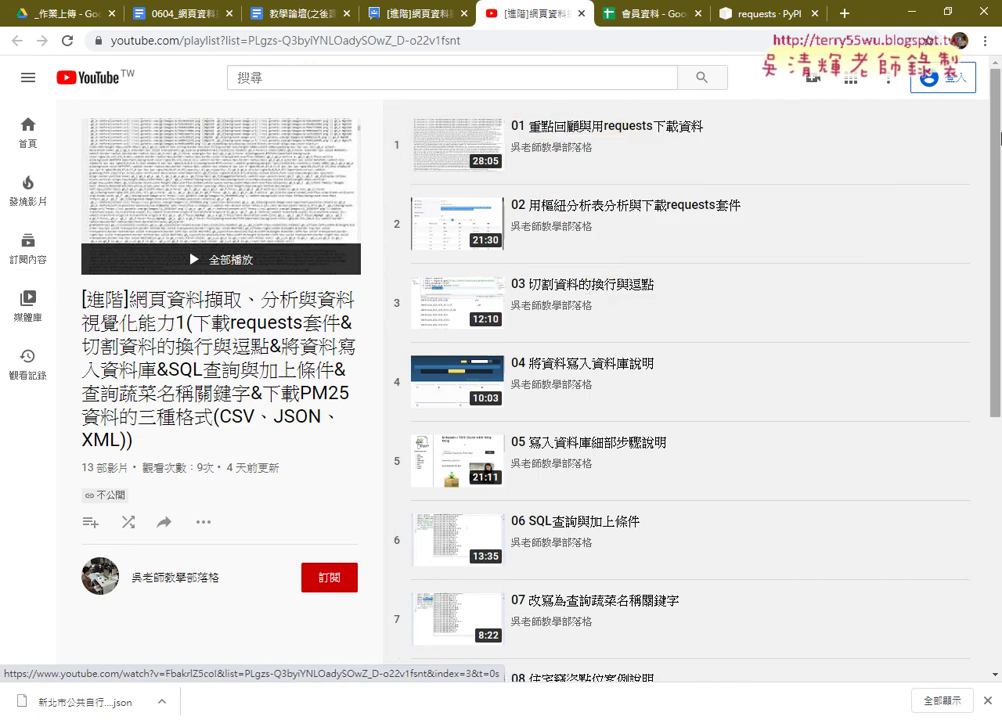
right_click(626, 133)
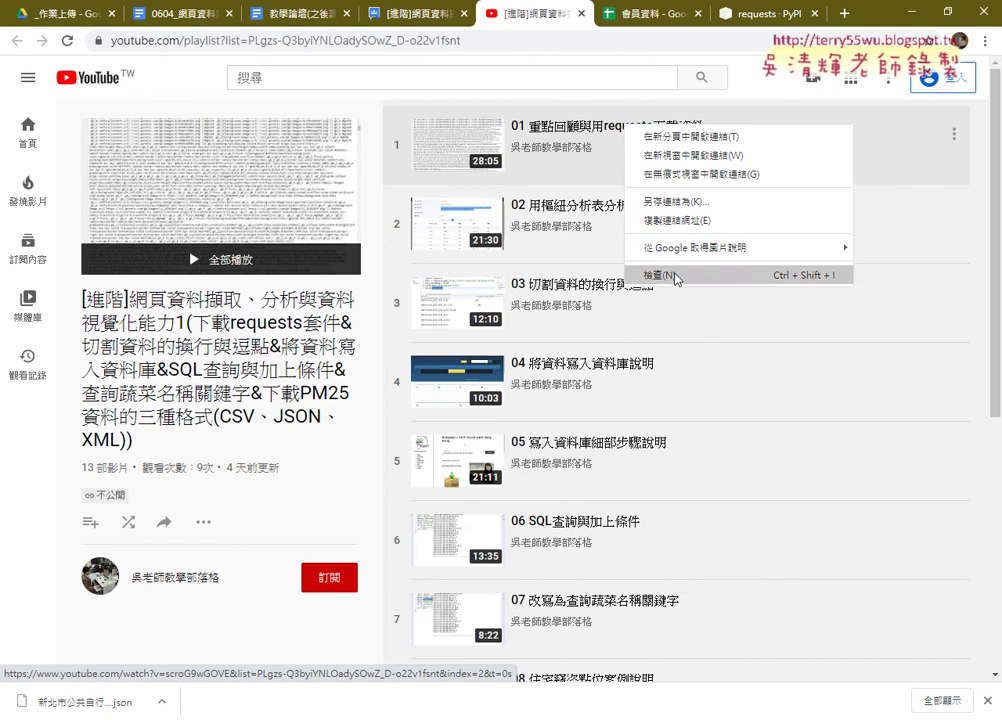
Inspect video 01's title in DevTools and adjust the DevTools pane width
click(675, 276)
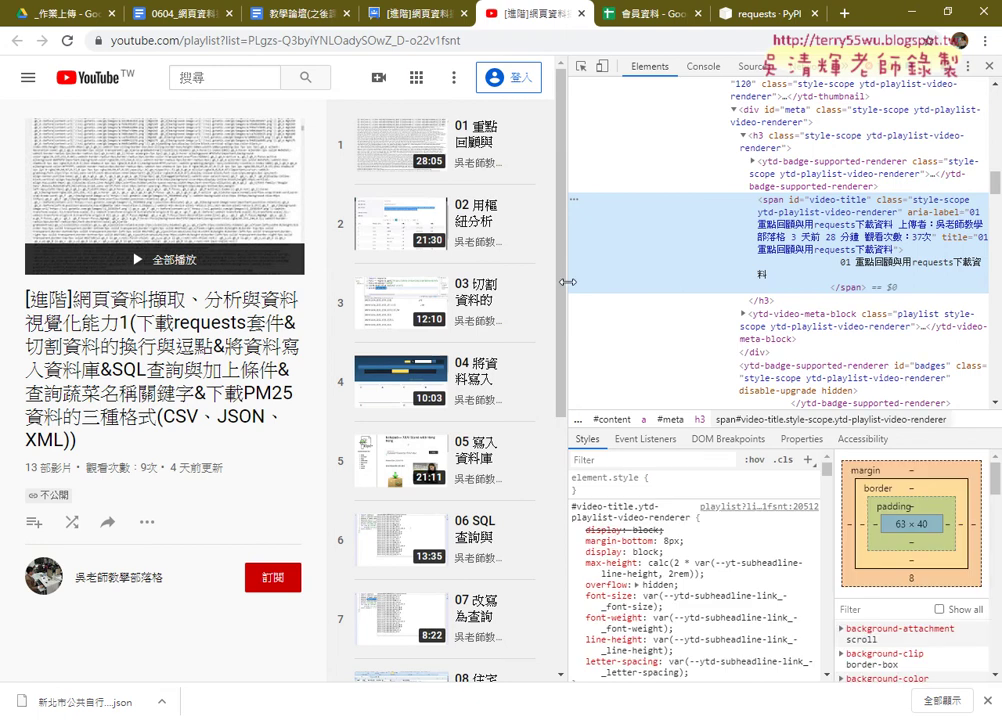
drag(567, 282, 552, 284)
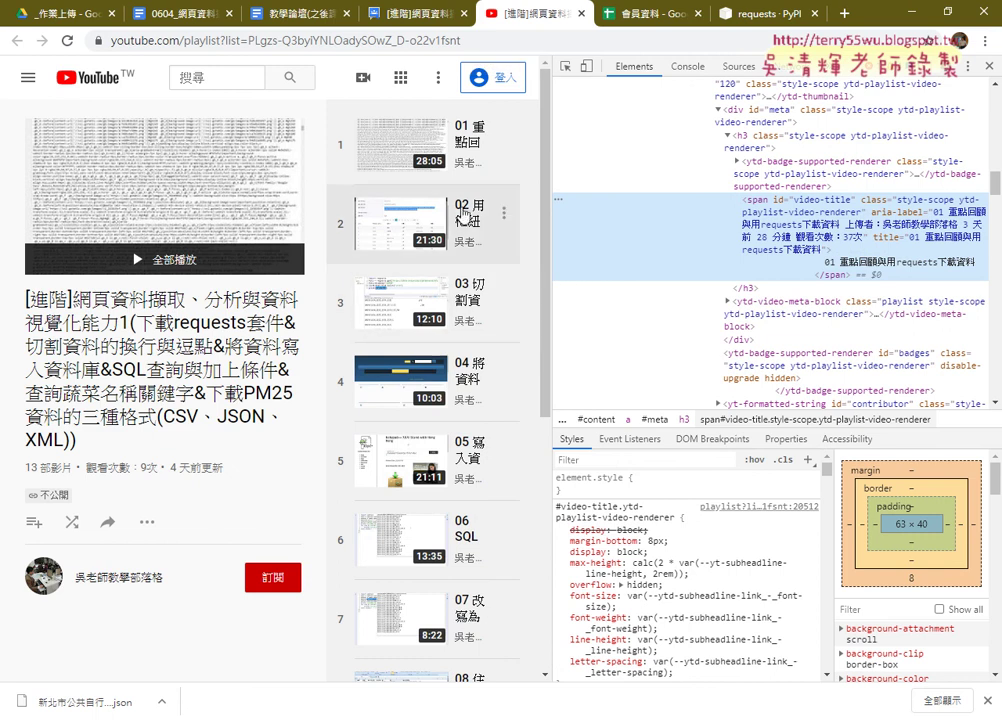
mouse_move(400, 146)
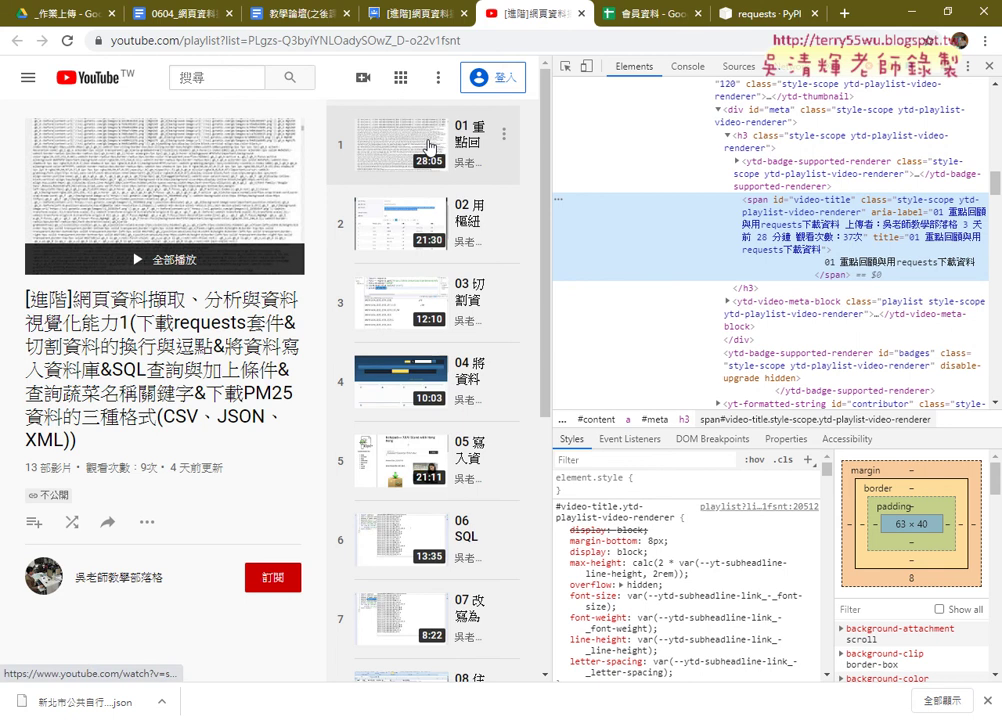
drag(551, 200, 568, 195)
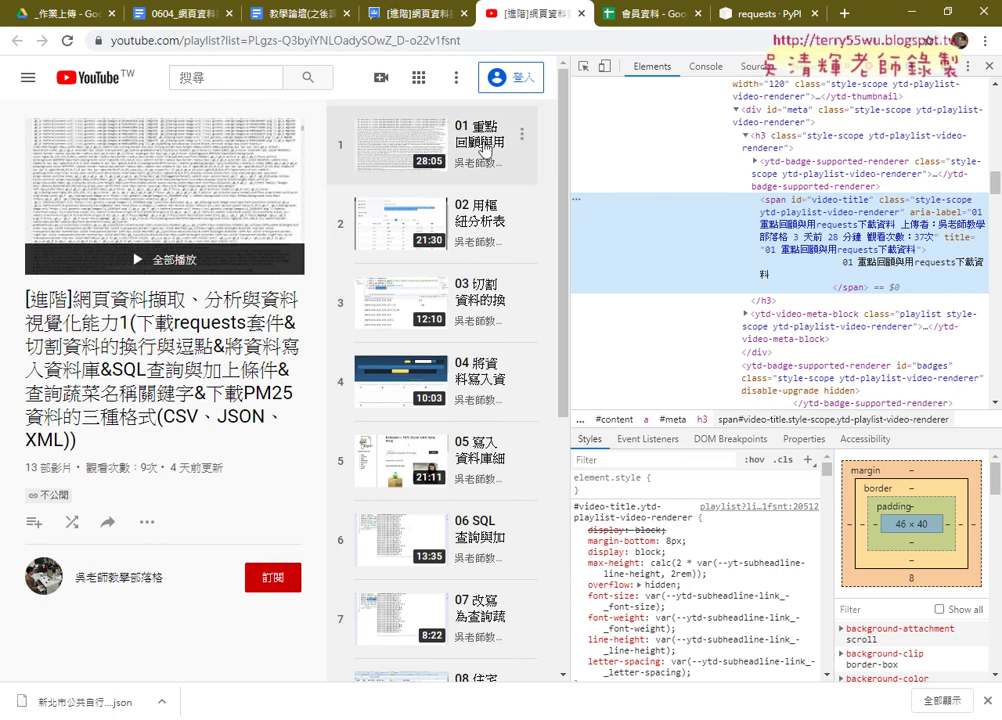
right_click(440, 142)
right_click(532, 124)
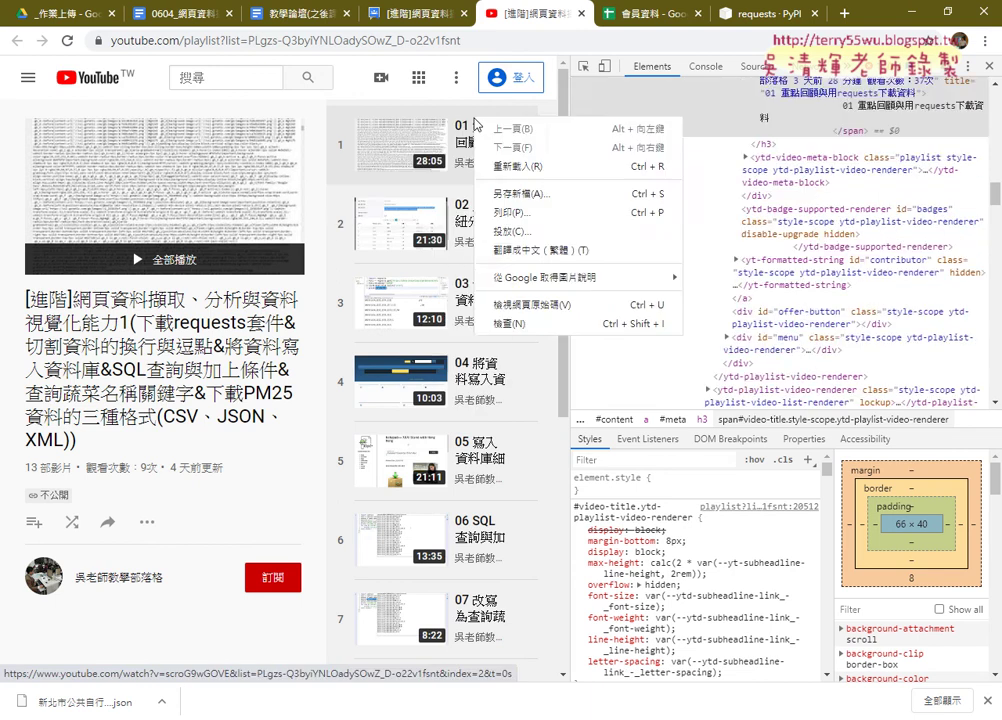
key(Escape)
Open the DevTools ⋮ customize menu to reach the docking choices
right_click(468, 133)
key(Escape)
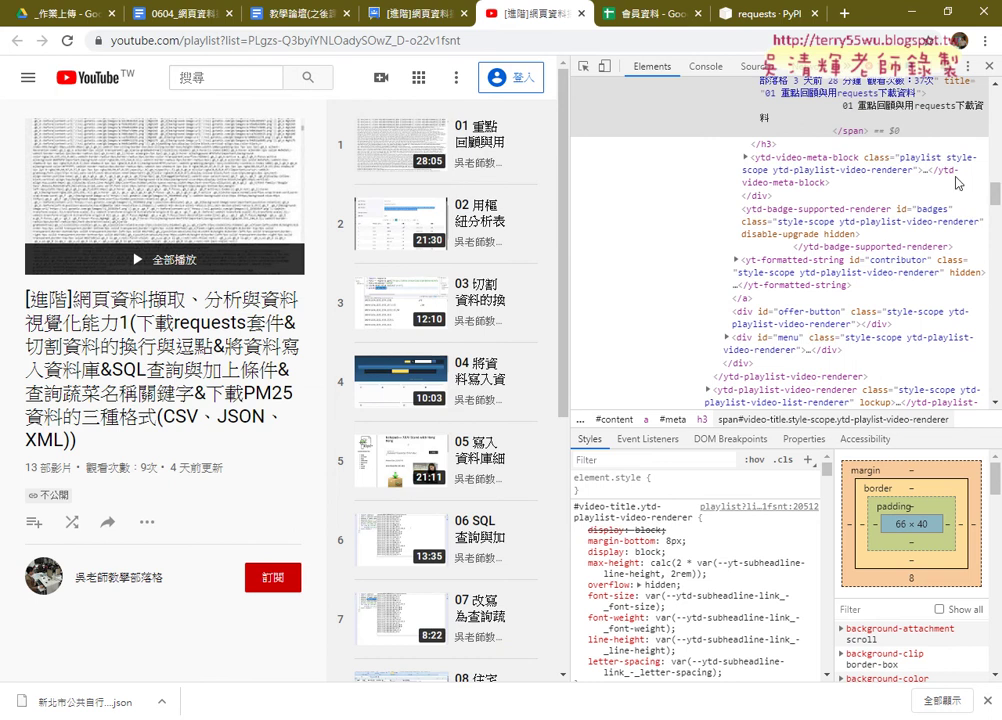
scroll(820, 160, up, 3)
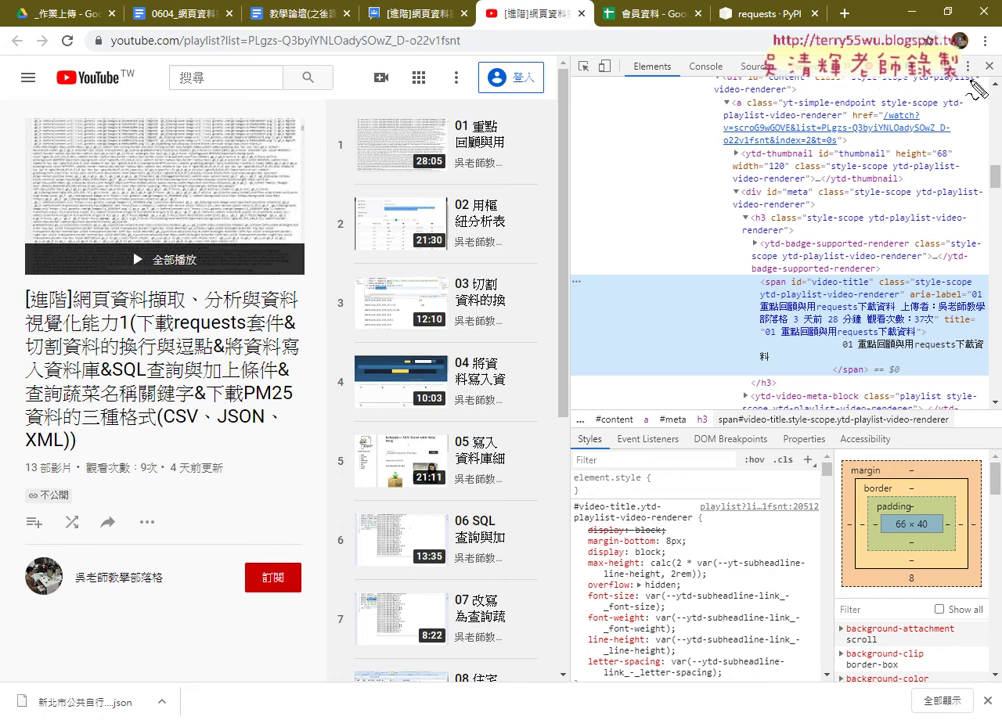
mouse_move(980, 58)
mouse_down()
mouse_move(985, 82)
mouse_move(889, 146)
mouse_up()
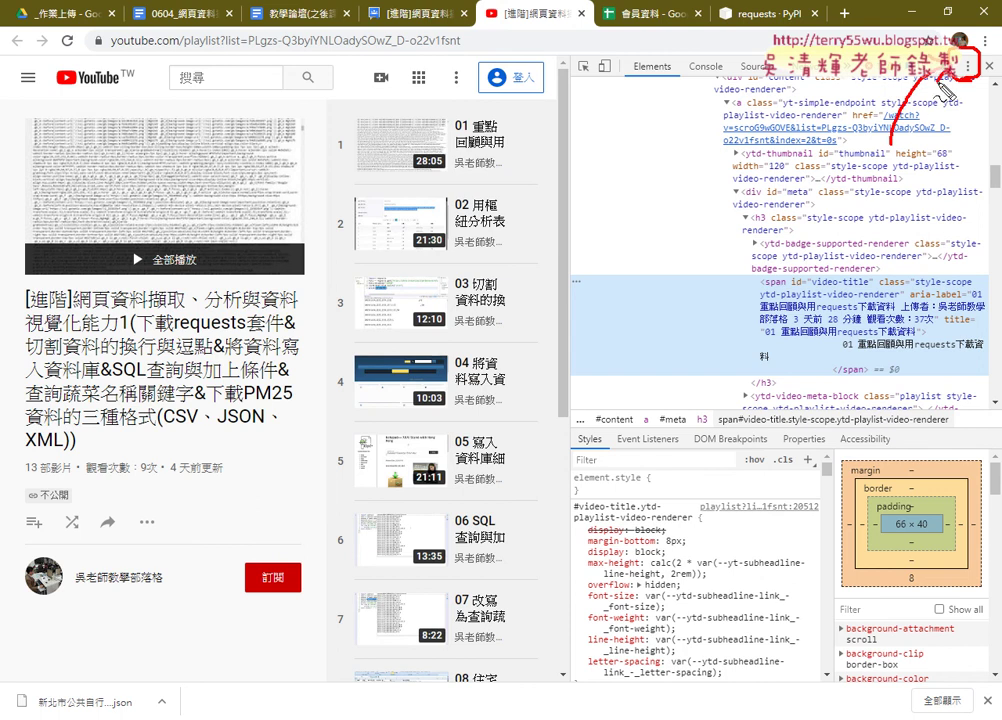
key(Escape)
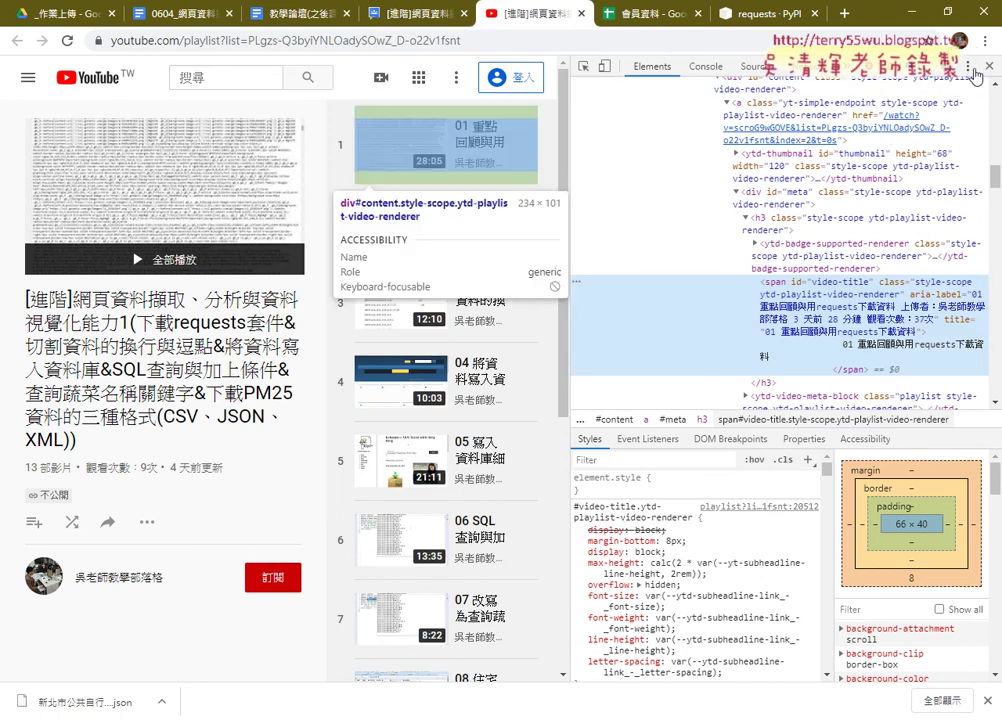
click(970, 68)
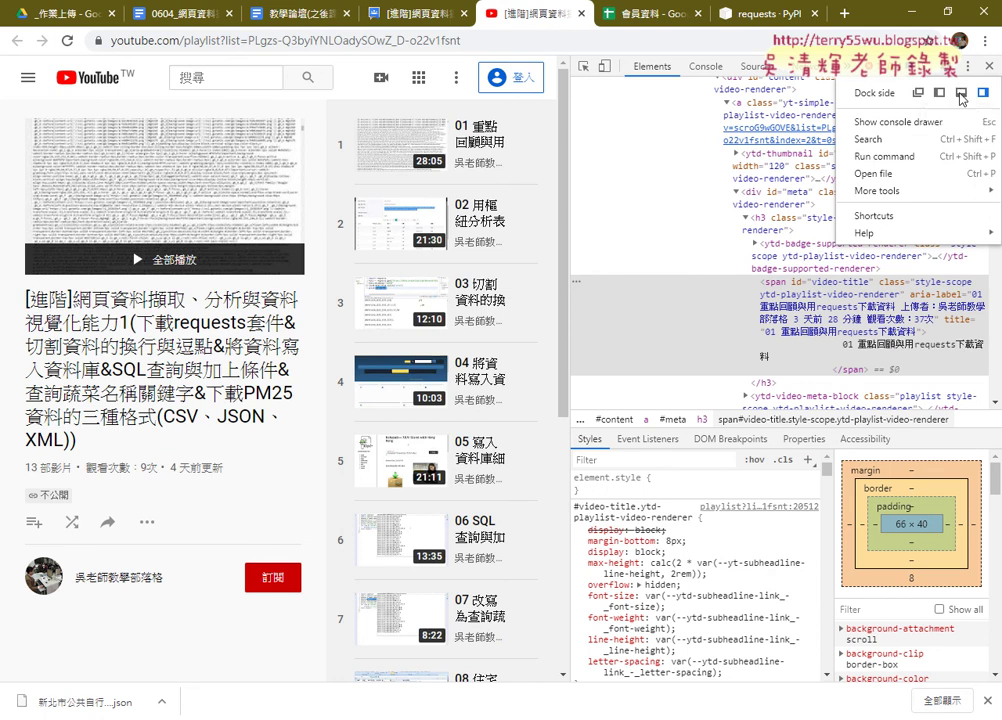
Dock DevTools to the bottom and re-inspect video 01's title element
click(961, 93)
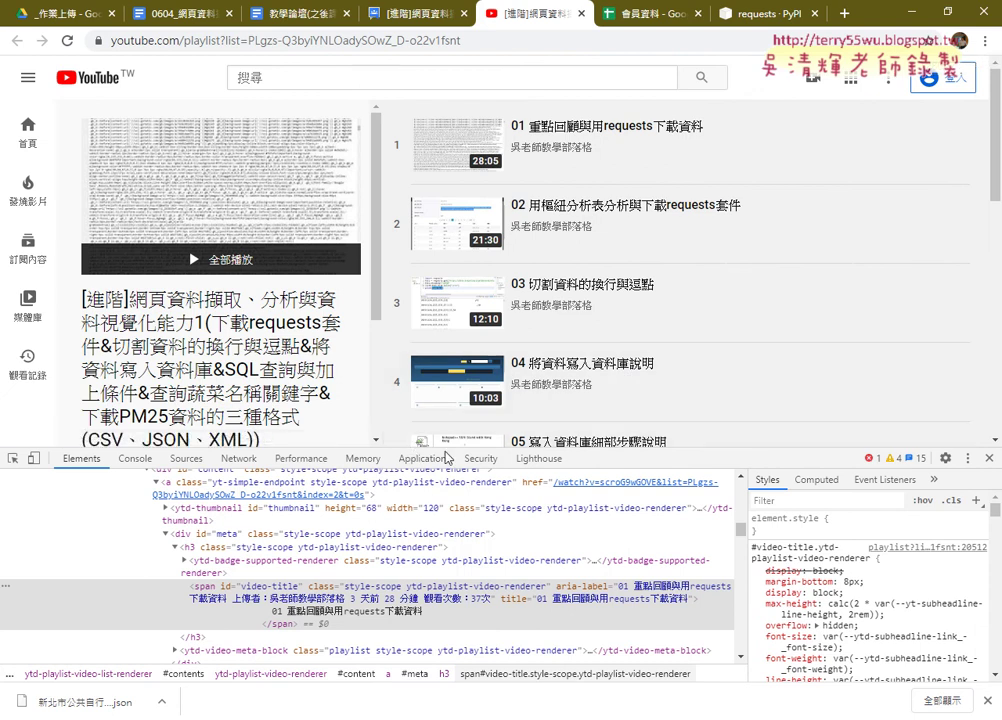
mouse_move(660, 218)
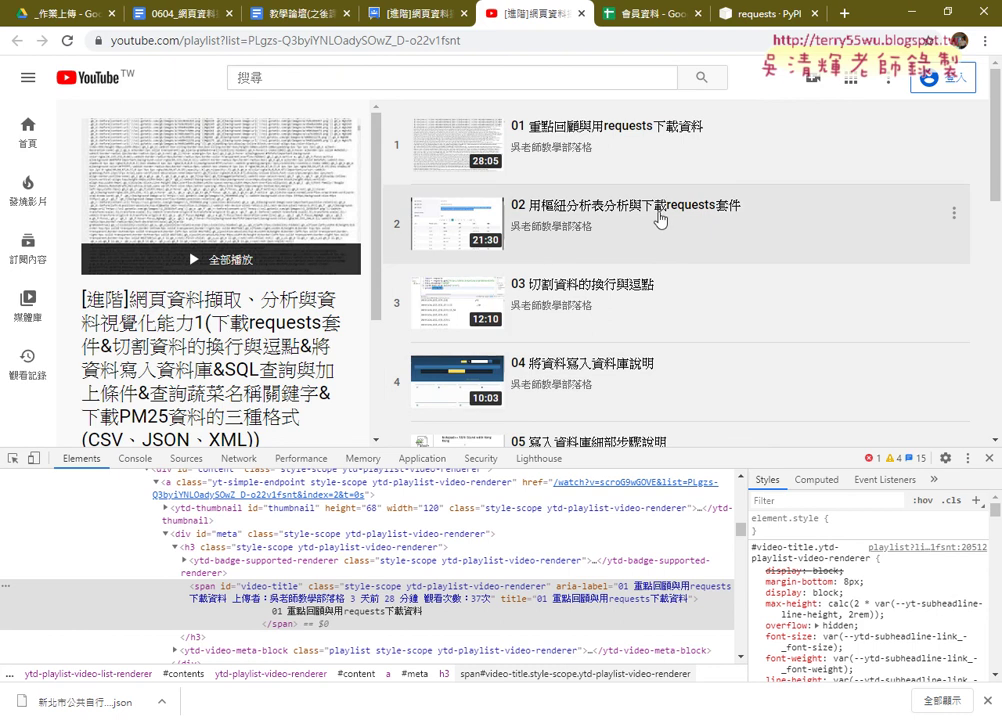
right_click(587, 135)
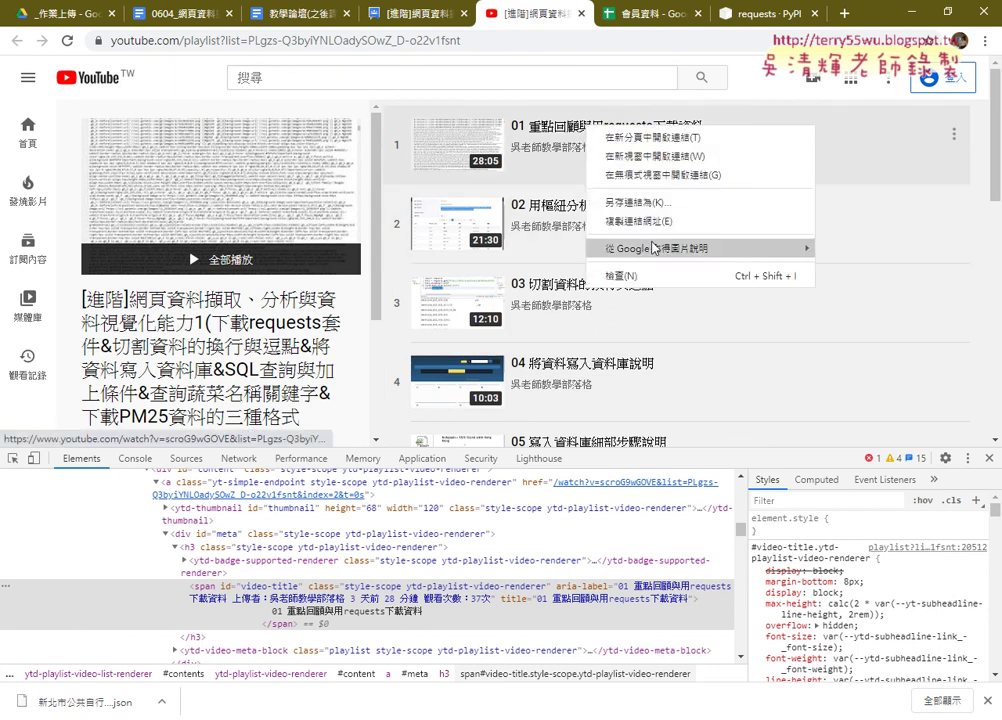
click(622, 275)
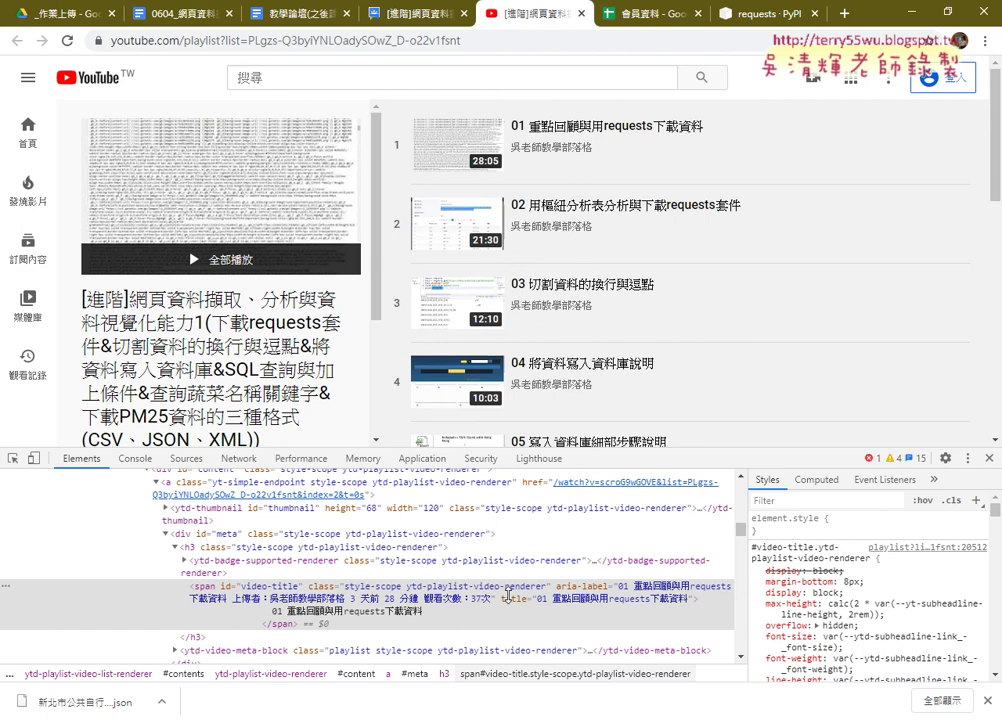
Highlight video 01's title and its span#video-title with the matching title attribute
mouse_move(563, 167)
mouse_down()
mouse_move(407, 124)
mouse_move(580, 170)
mouse_up()
mouse_move(390, 641)
mouse_down()
mouse_move(718, 585)
mouse_move(340, 637)
mouse_up()
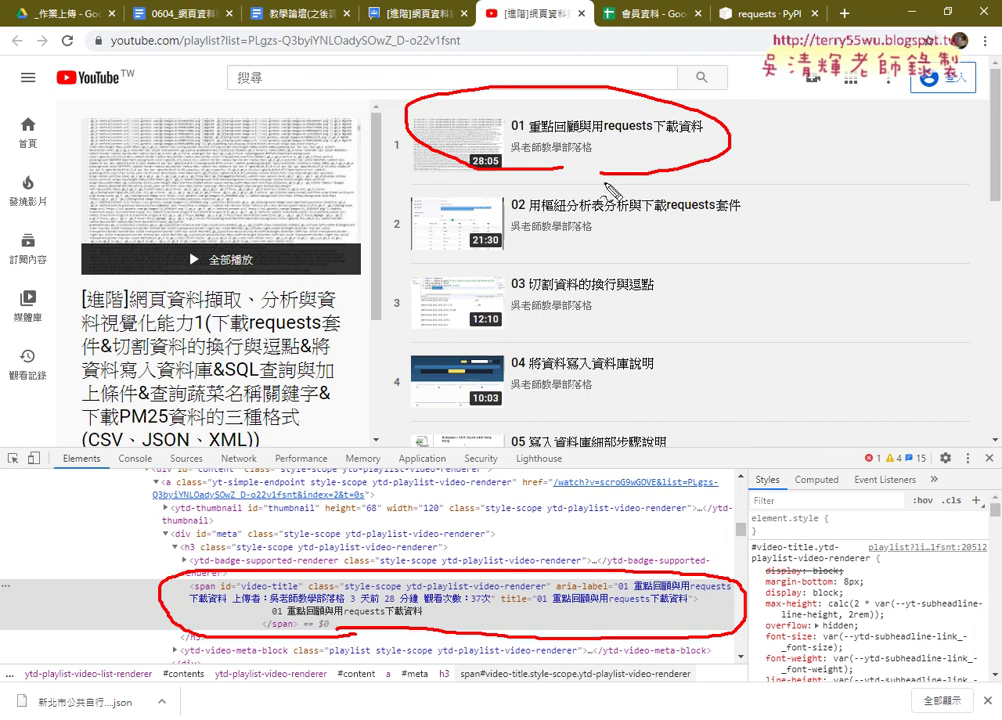
drag(525, 130, 635, 132)
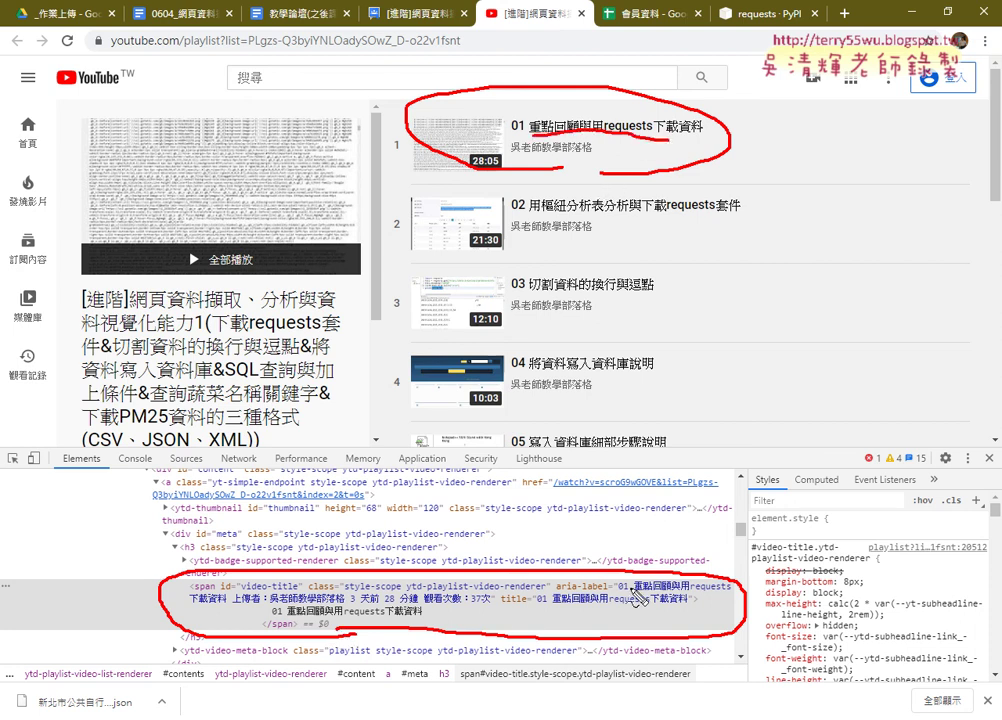
drag(637, 597, 712, 600)
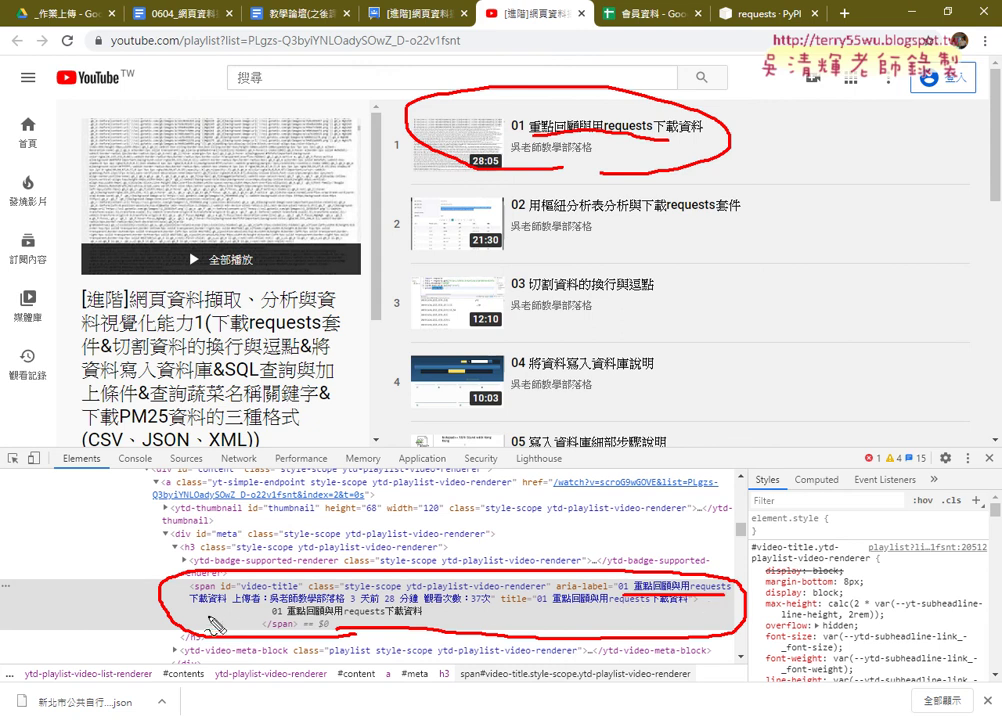
drag(187, 601, 223, 601)
key(Escape)
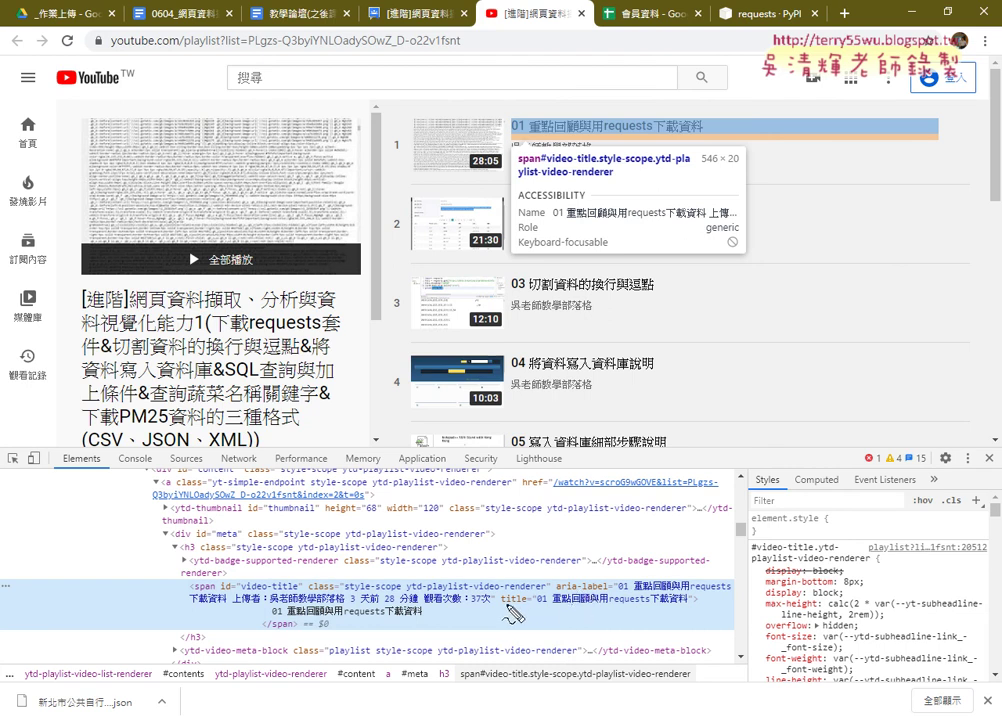
Mark the span's title text, the h3 element, and the parent anchor's watch-URL href
drag(505, 604, 686, 607)
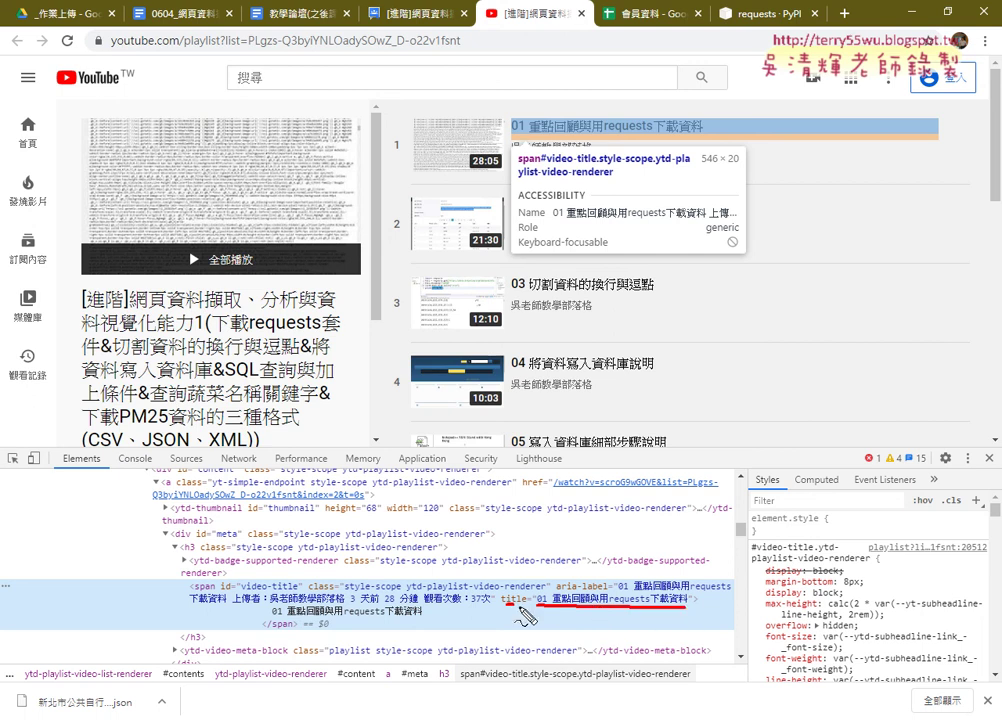
drag(272, 614, 420, 615)
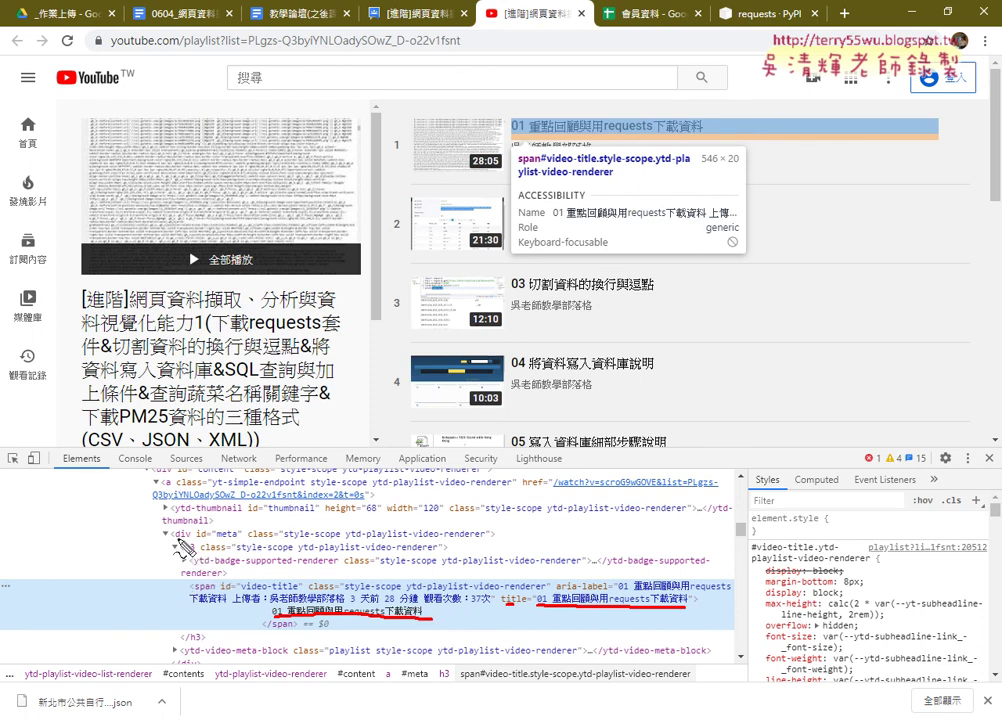
drag(183, 549, 441, 549)
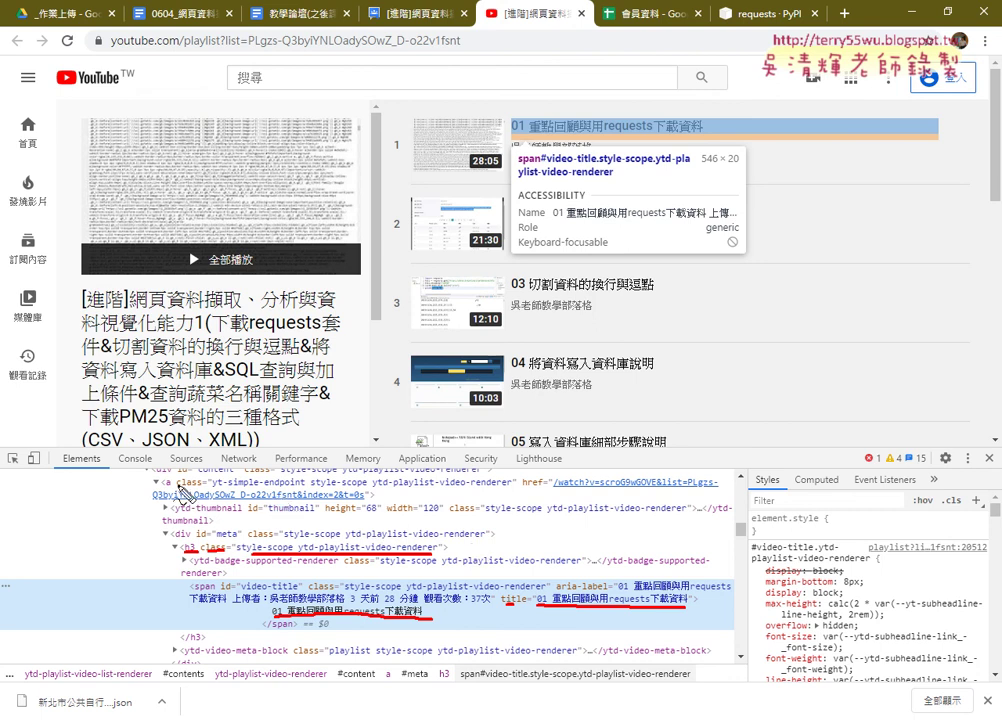
drag(521, 489, 537, 489)
drag(556, 490, 716, 490)
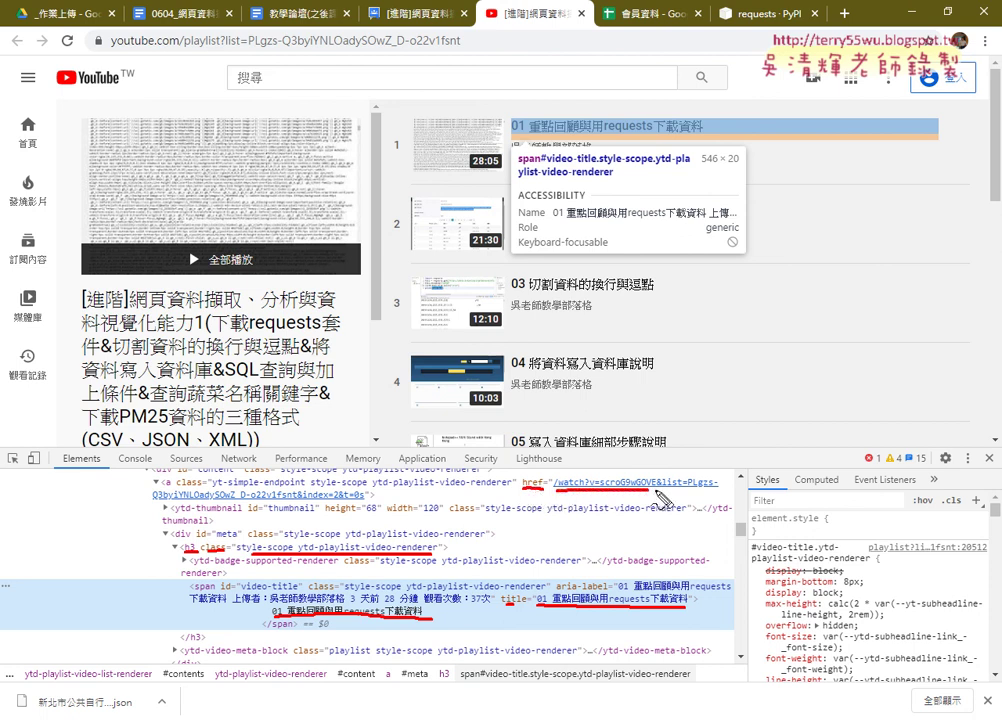
drag(160, 507, 300, 507)
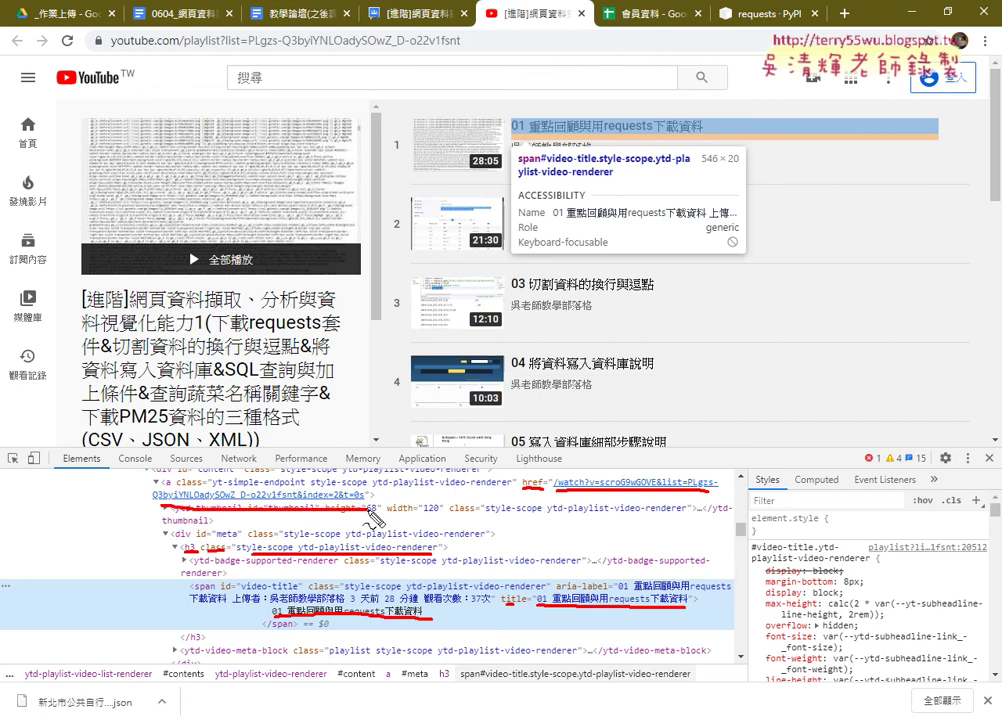
drag(158, 480, 170, 494)
key(Escape)
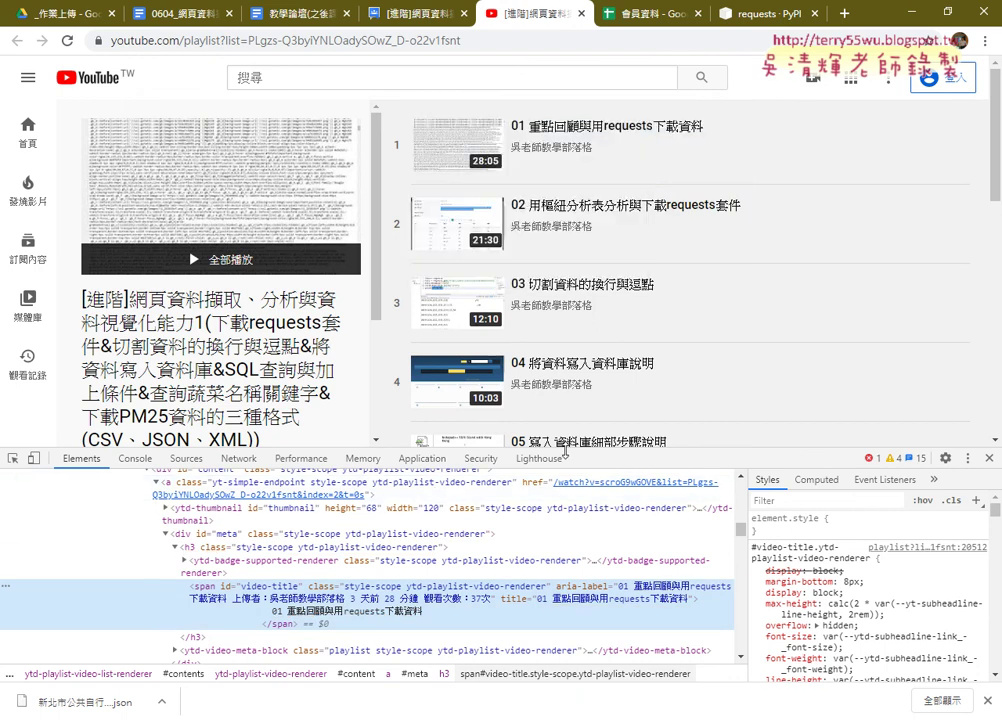
Collapse and re-expand div#content to reveal sibling video entries, then scroll to videos 10–13
scroll(519, 544, up, 2)
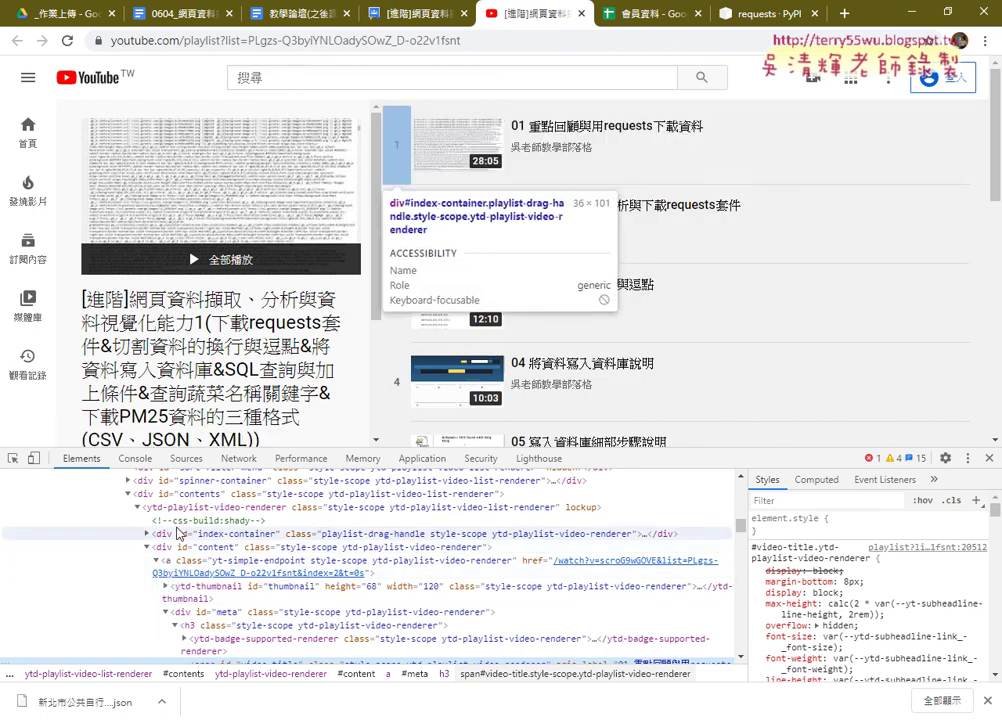
click(147, 548)
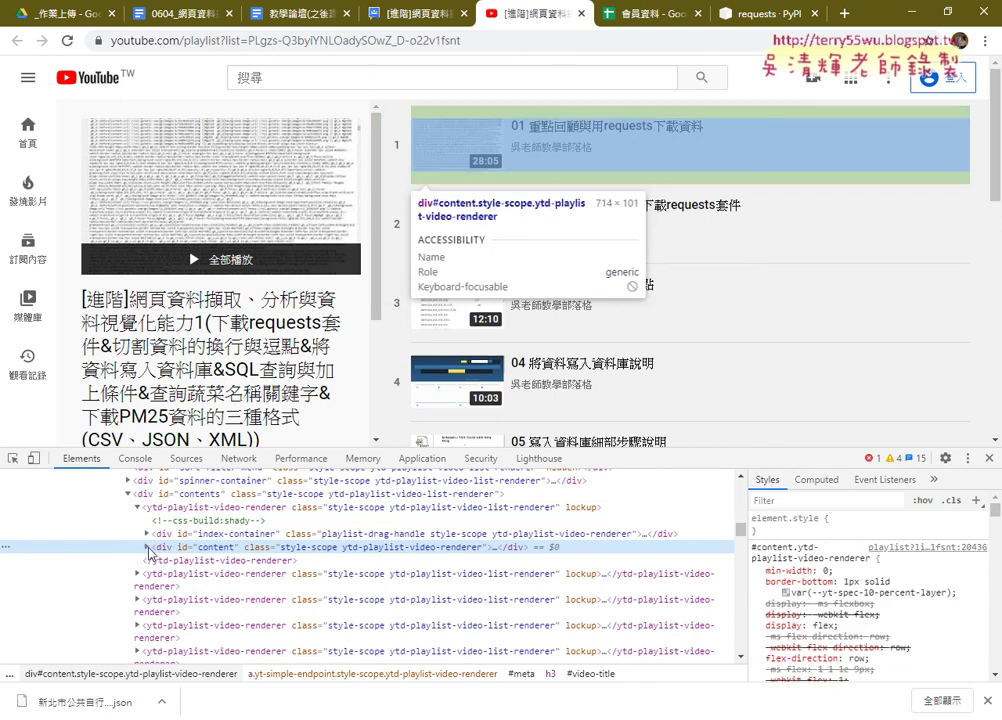
click(147, 547)
scroll(212, 510, down, 1)
scroll(212, 506, down, 1)
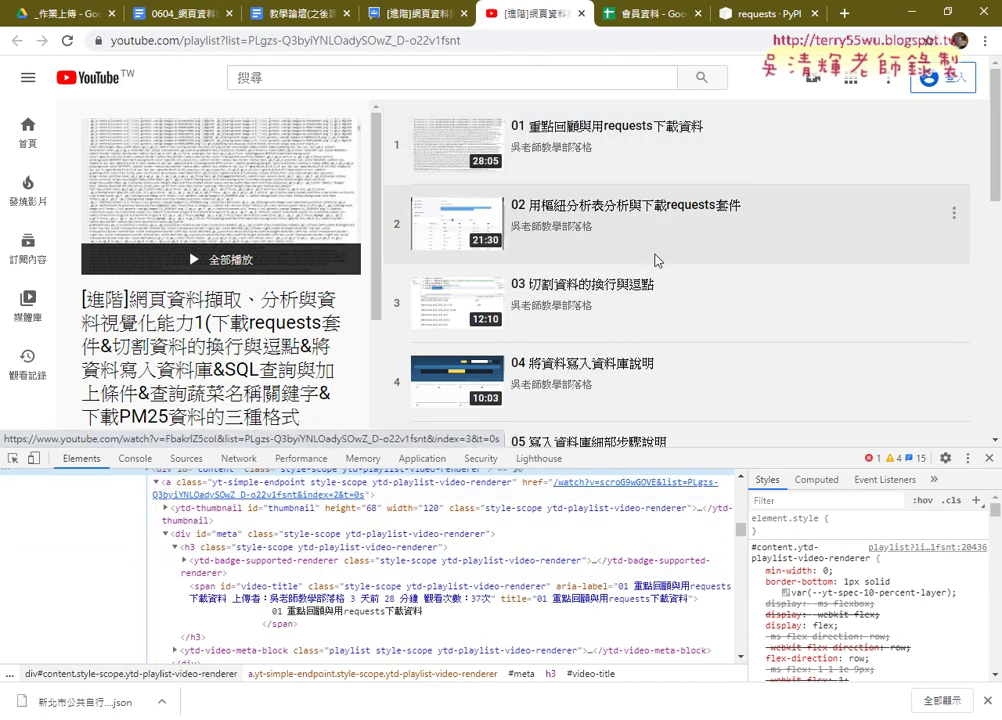
scroll(648, 360, down, 2)
scroll(648, 358, down, 2)
scroll(648, 358, down, 3)
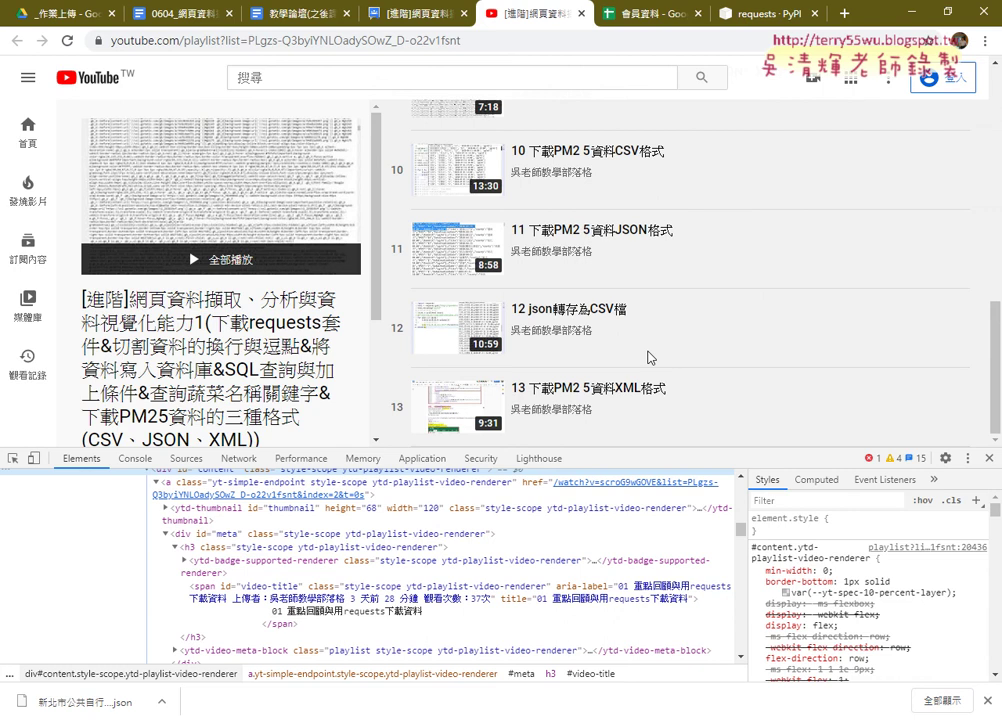
Open the Console drawer, try docking DevTools to the right, then return it to the bottom
key(Escape)
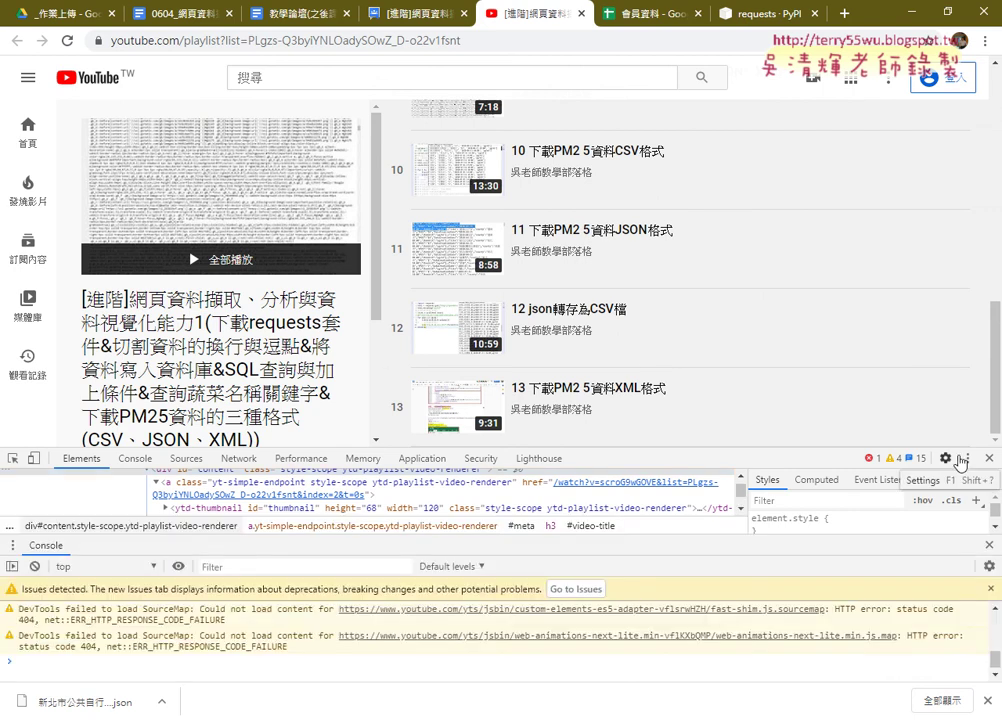
click(967, 458)
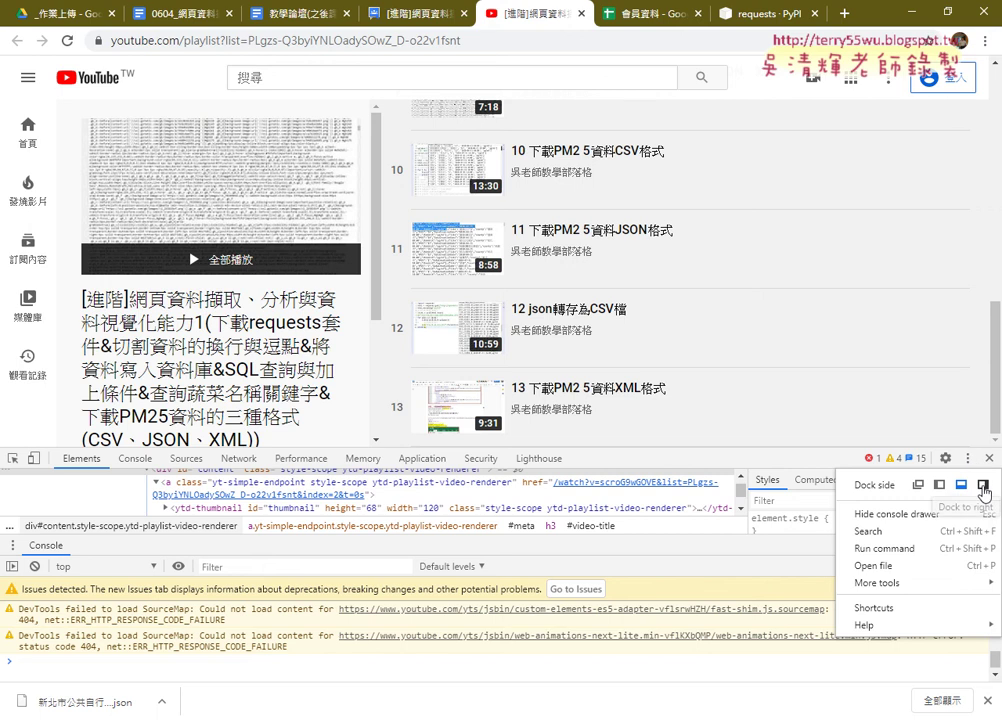
click(983, 485)
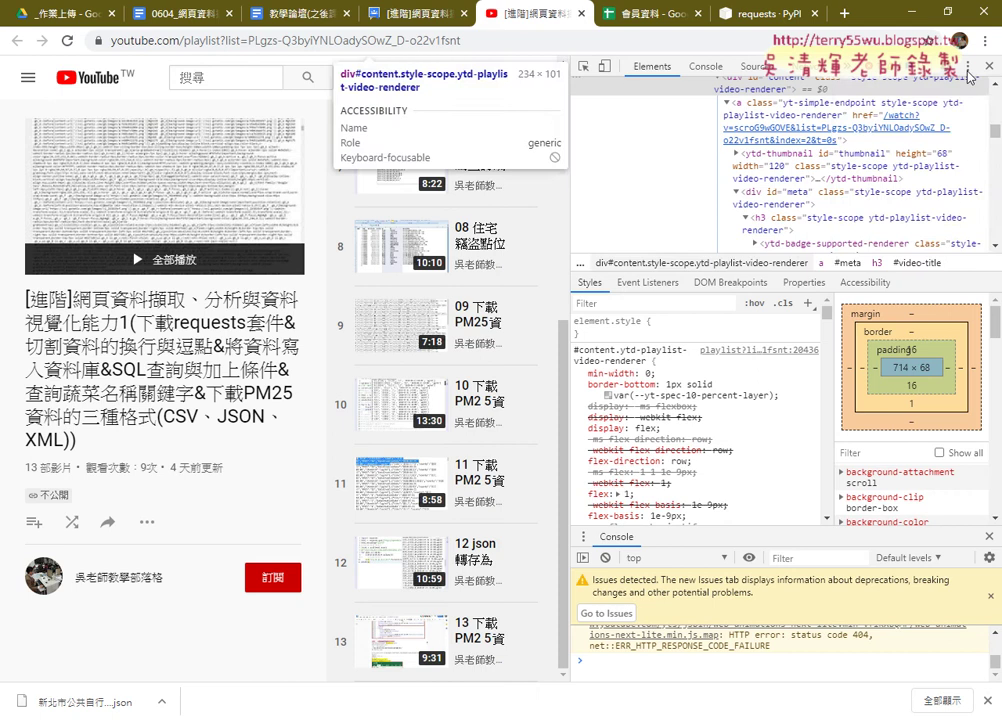
click(967, 66)
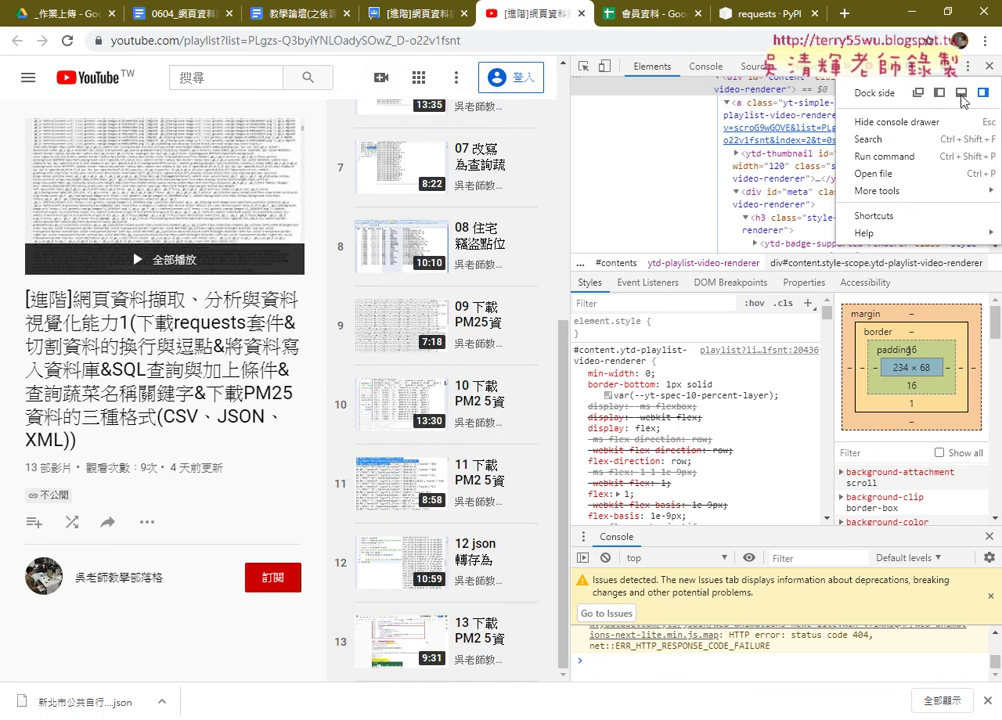
click(961, 93)
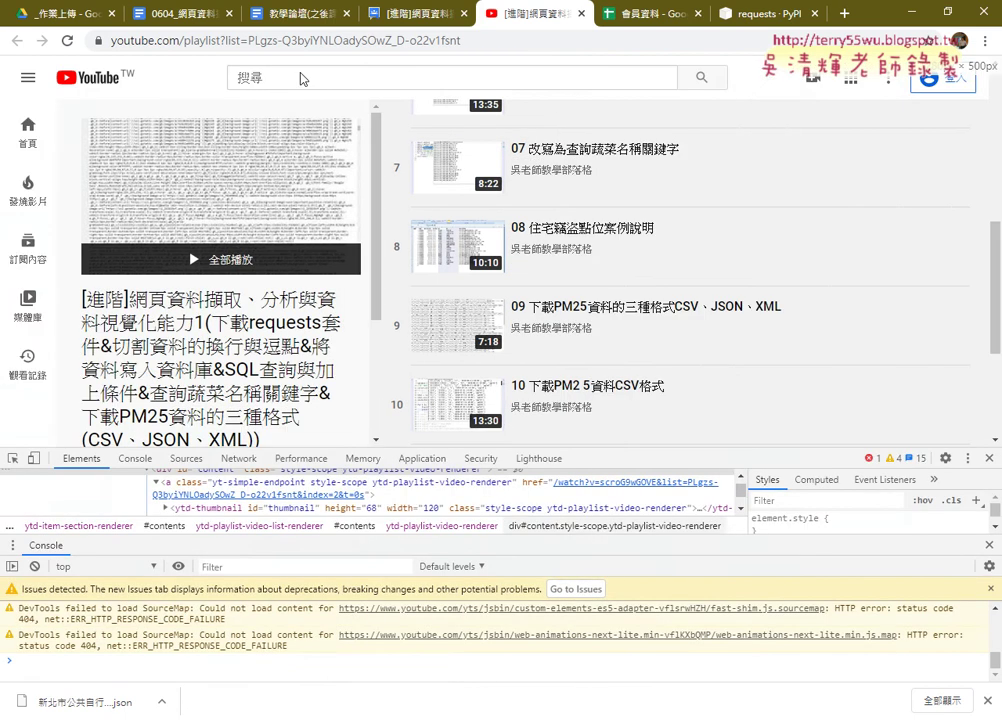
In the course notes, select and copy the sample code from import requests to the href print line
click(178, 18)
scroll(387, 228, up, 1)
scroll(387, 228, up, 2)
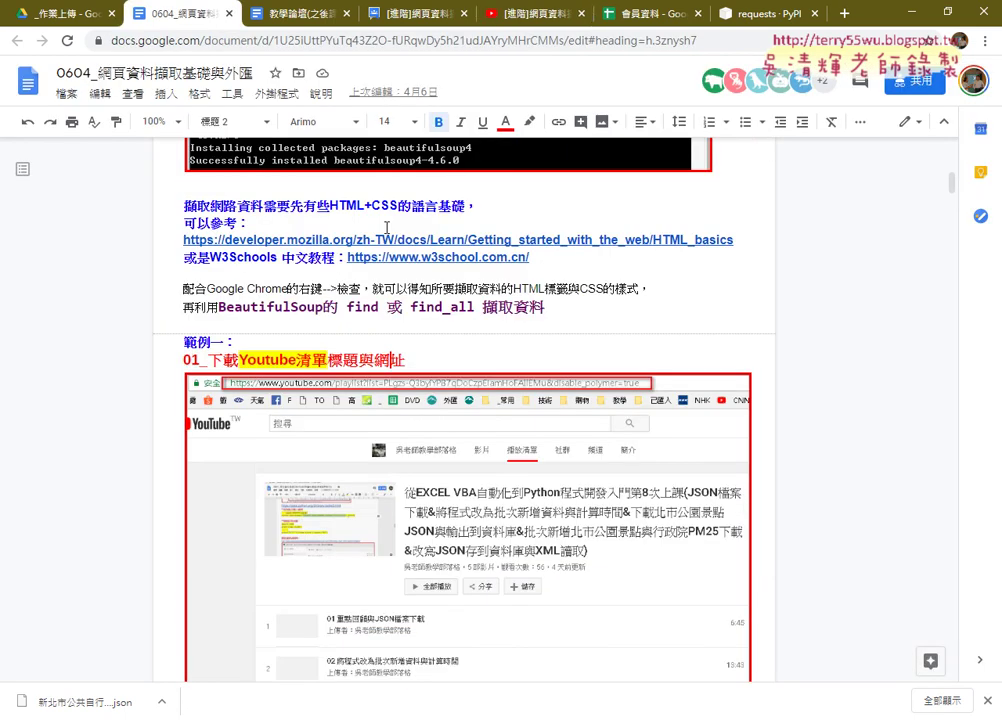
scroll(387, 228, down, 2)
scroll(387, 228, down, 3)
scroll(387, 228, down, 1)
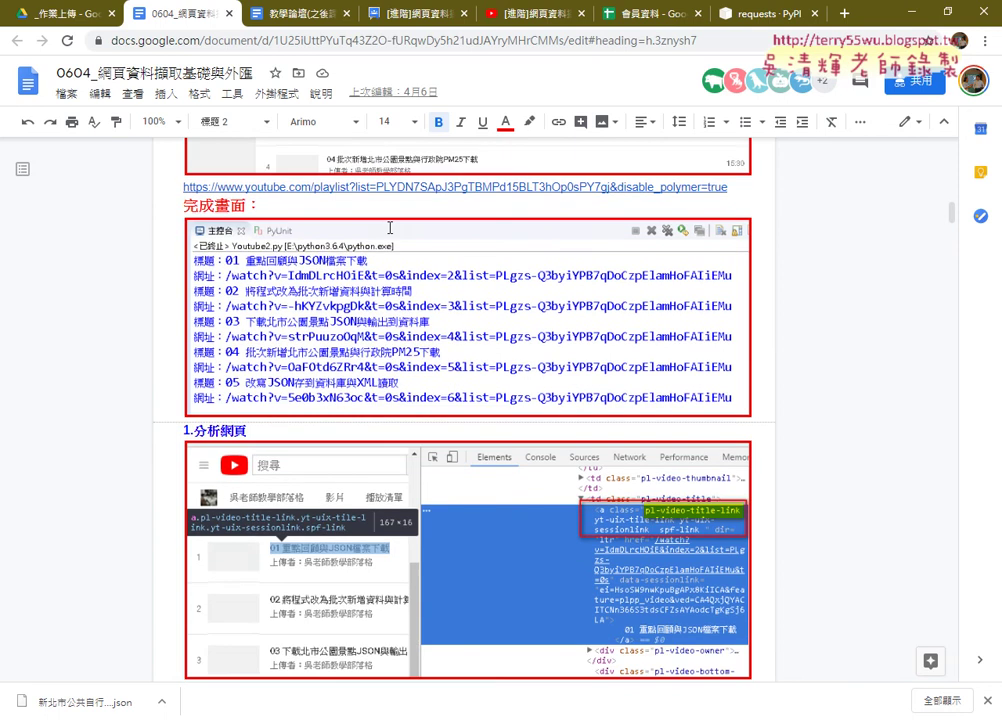
scroll(387, 228, down, 3)
scroll(388, 228, down, 2)
scroll(388, 228, down, 2)
scroll(300, 300, down, 1)
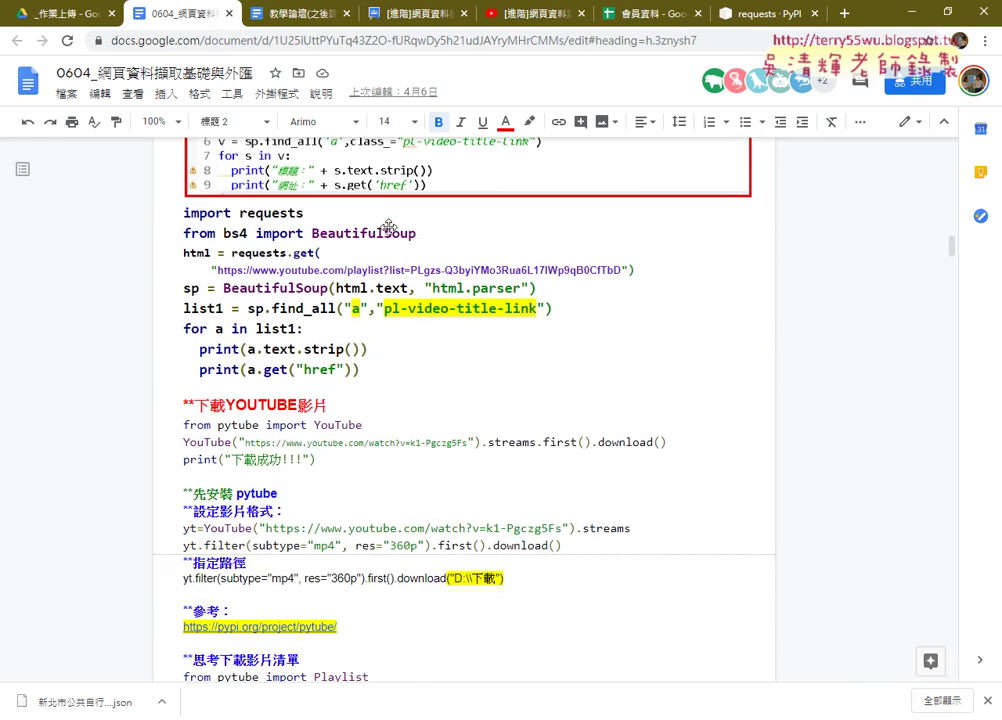
drag(181, 217, 384, 373)
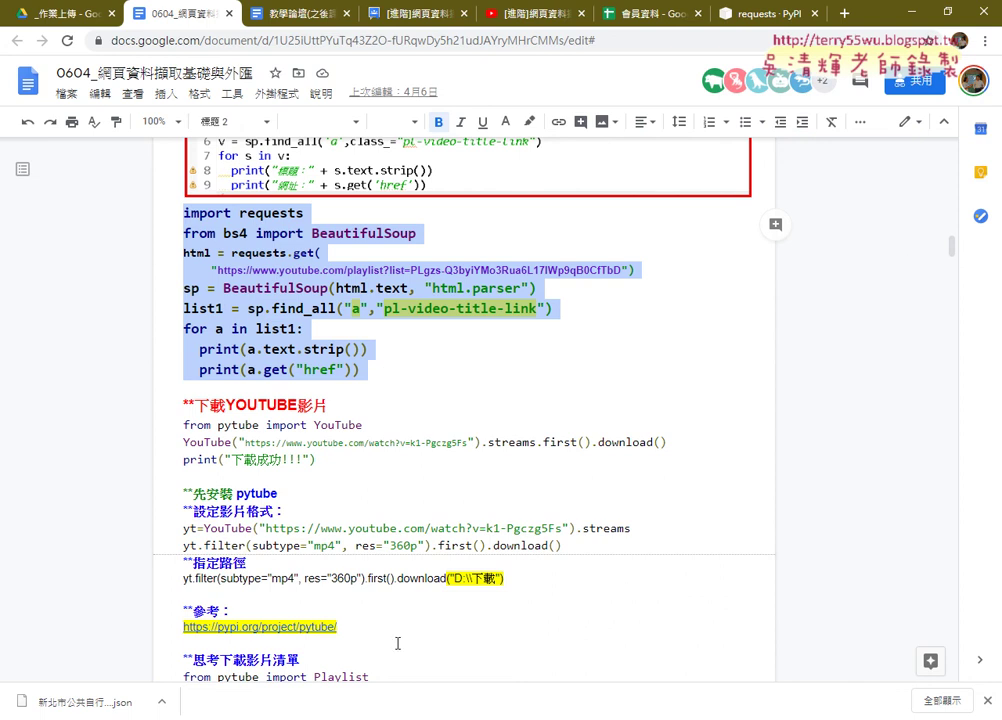
key(alt+Tab)
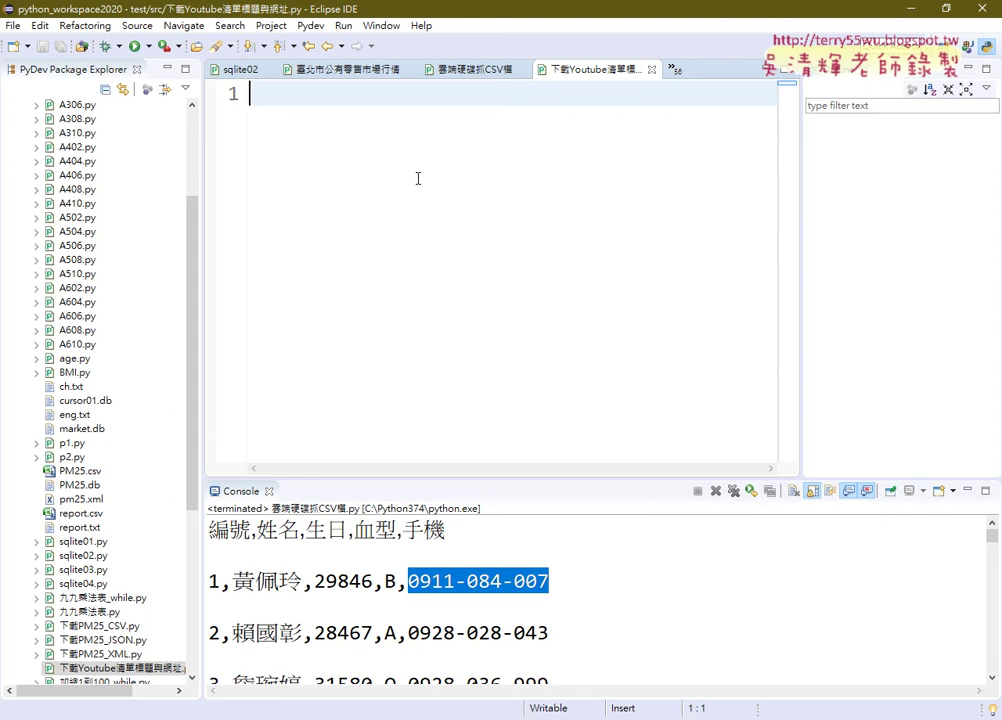
Paste the scraping code into the empty 下載Youtube清單標題與網址.py script and check its import lines
key(ctrl+v)
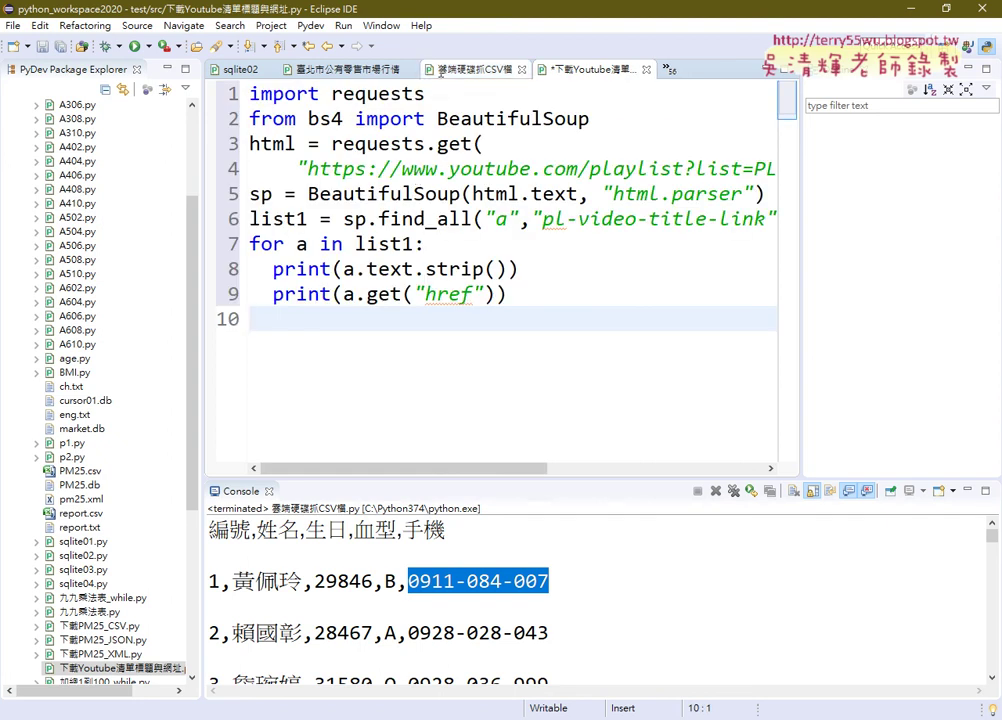
drag(425, 93, 241, 95)
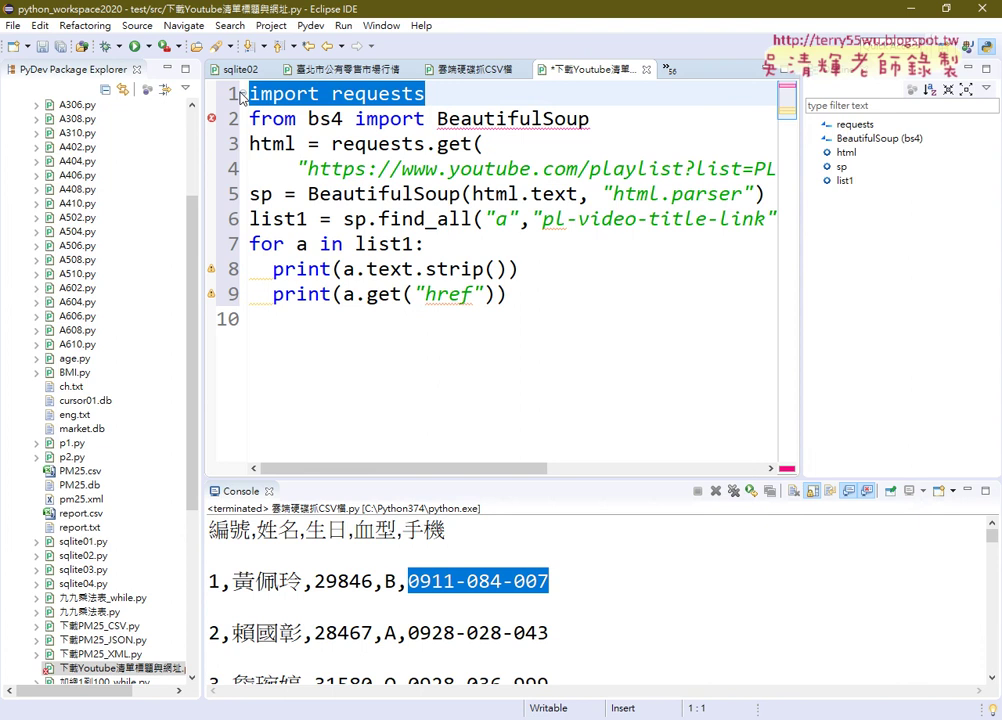
click(544, 121)
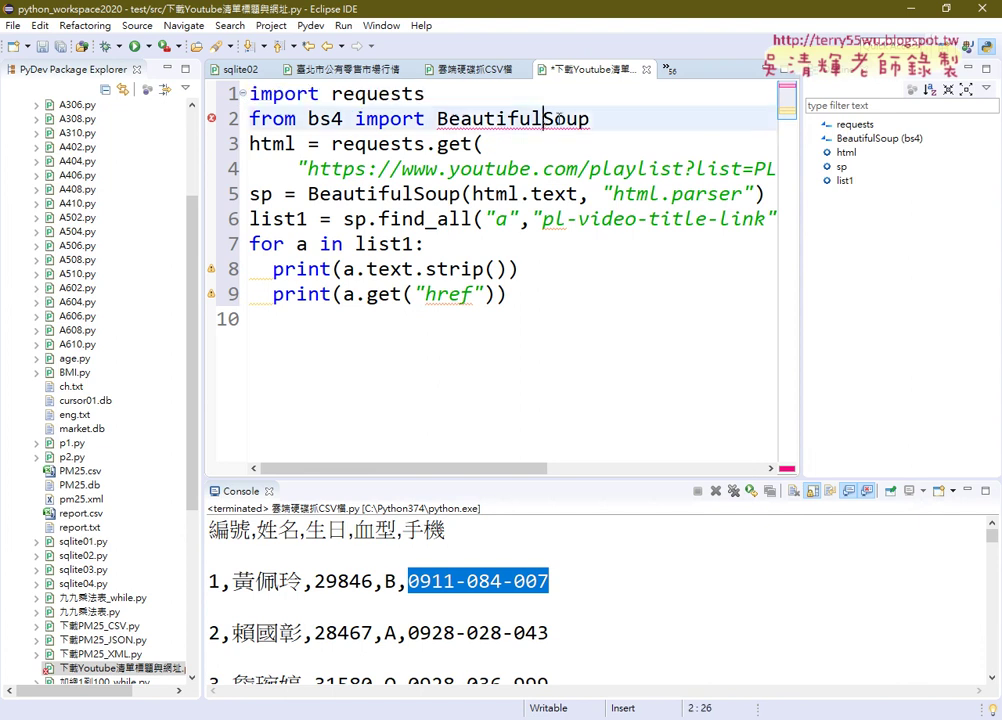
Save and run the script as Python, then enlarge the Console to read No module named 'bs4'
click(134, 46)
click(453, 194)
click(478, 447)
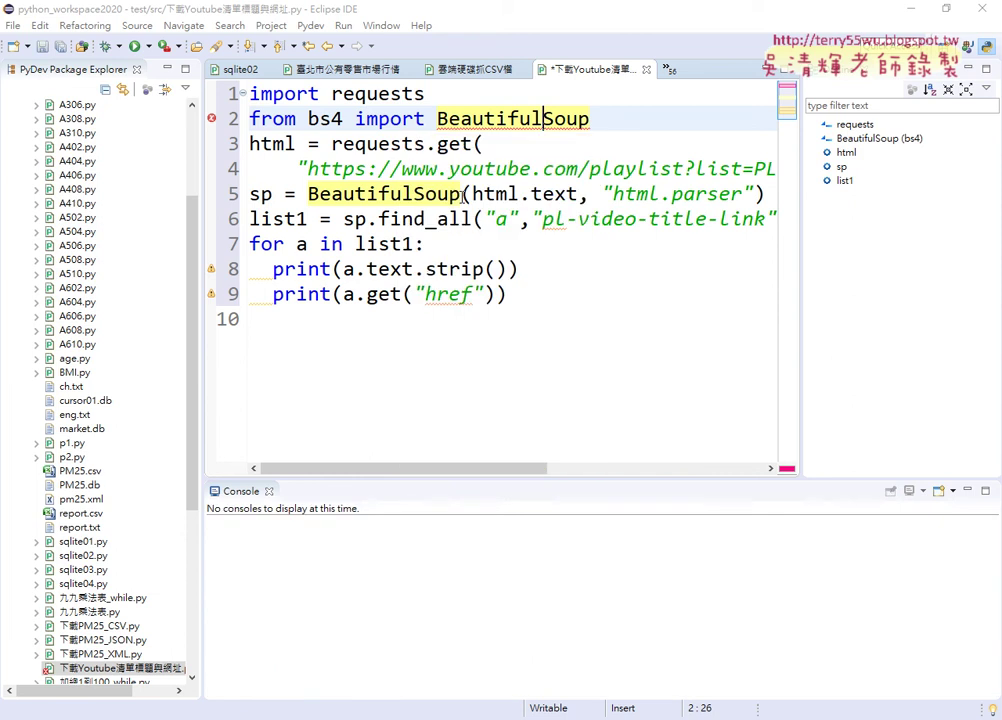
click(492, 430)
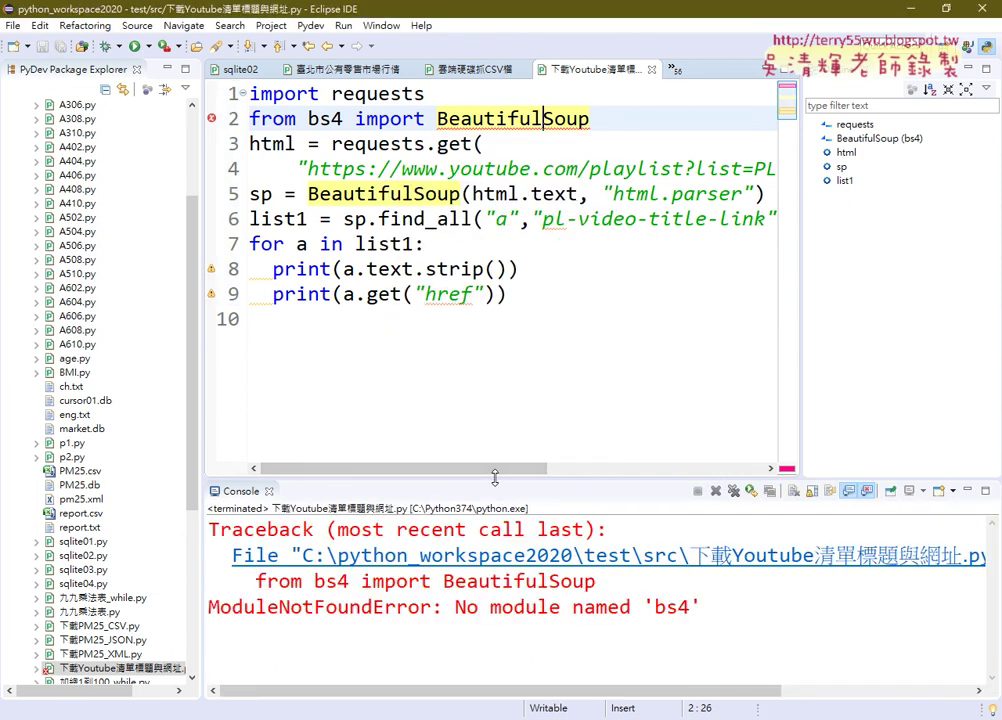
drag(500, 480, 512, 264)
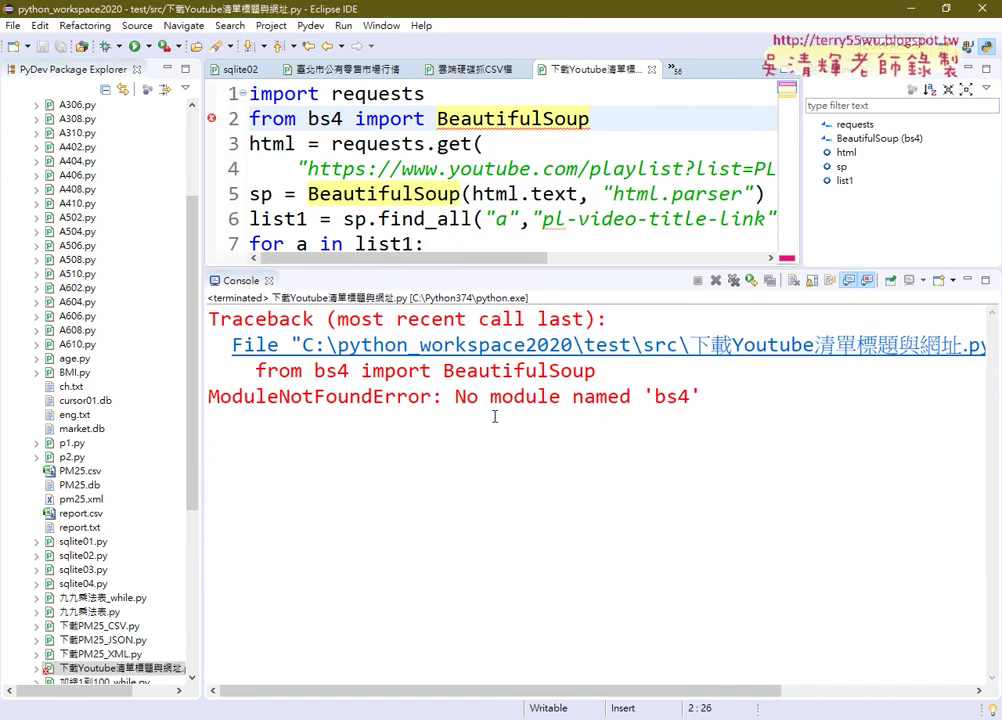
drag(456, 397, 712, 404)
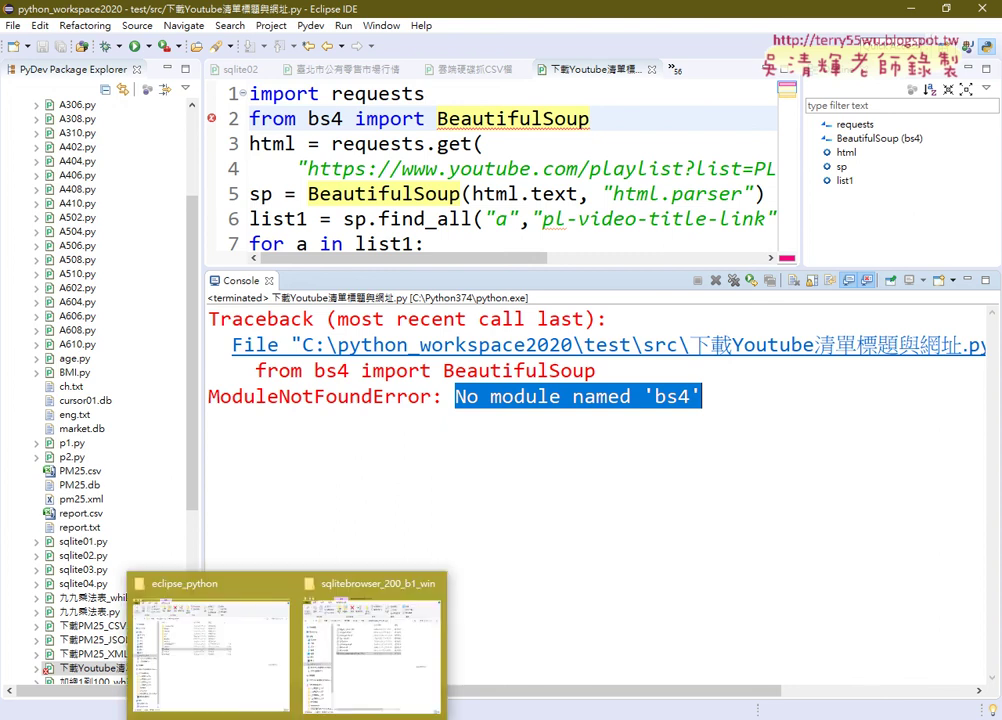
Return to the course notes and scroll to the bs4 installation section
key(alt+Tab)
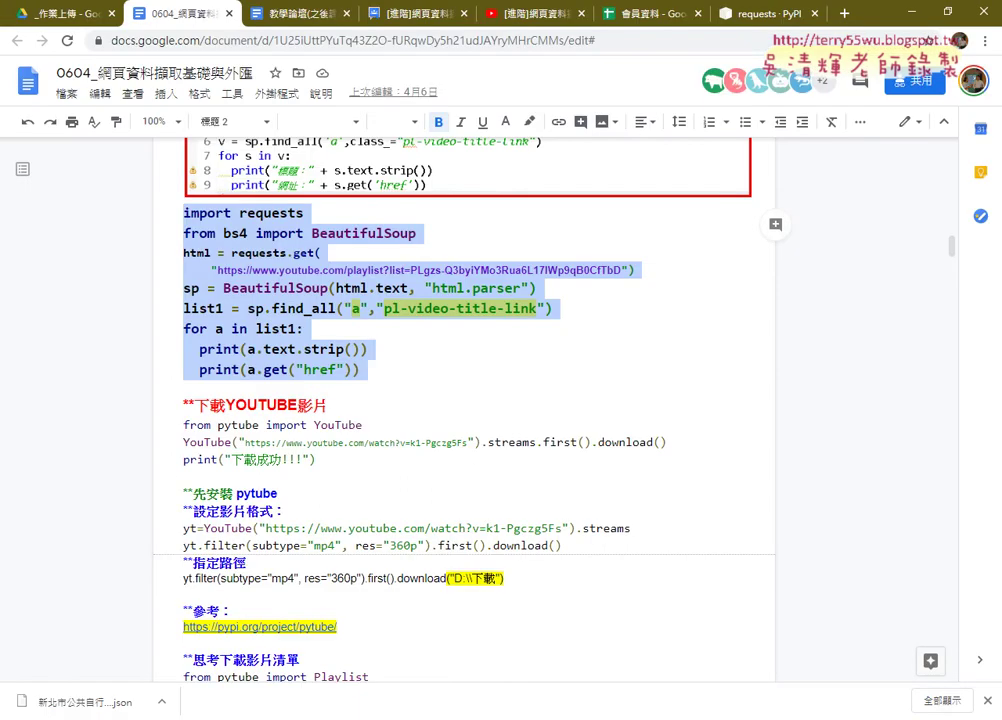
scroll(403, 407, up, 2)
scroll(403, 407, down, 2)
scroll(405, 407, down, 2)
scroll(407, 407, down, 3)
scroll(407, 407, up, 3)
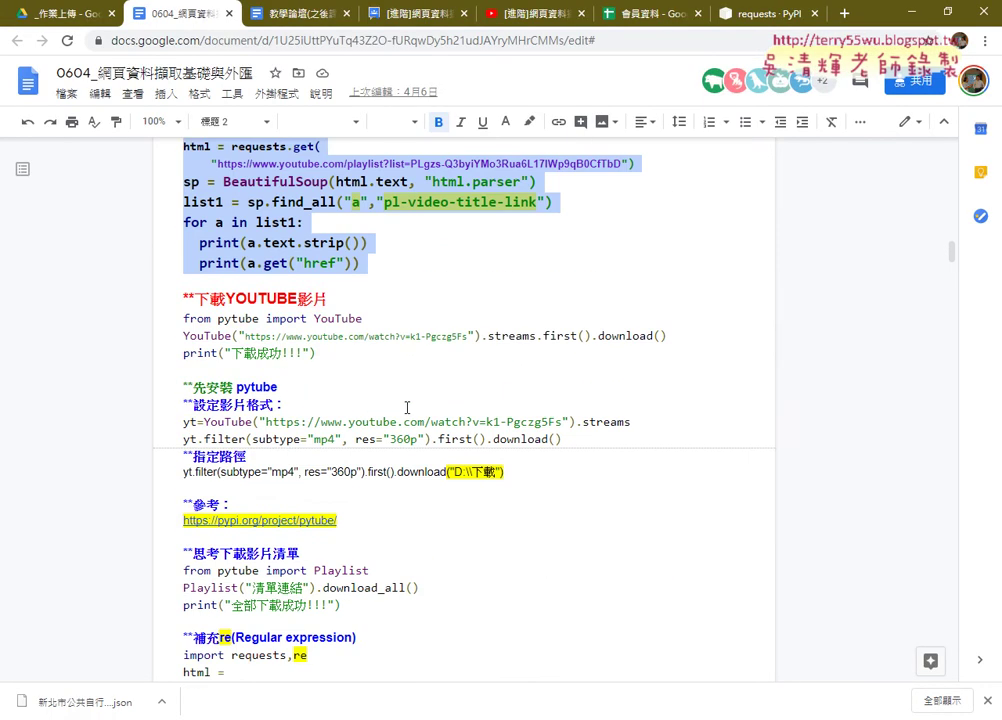
scroll(407, 407, up, 5)
scroll(407, 407, up, 3)
scroll(405, 407, up, 4)
scroll(407, 407, up, 2)
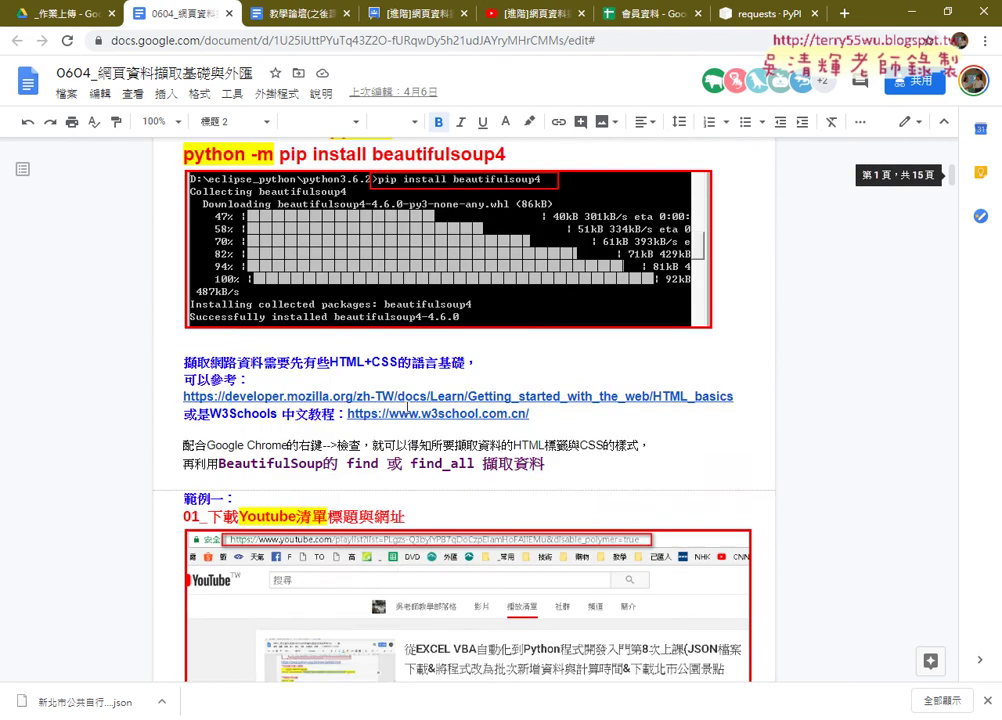
scroll(409, 406, up, 2)
scroll(409, 405, up, 2)
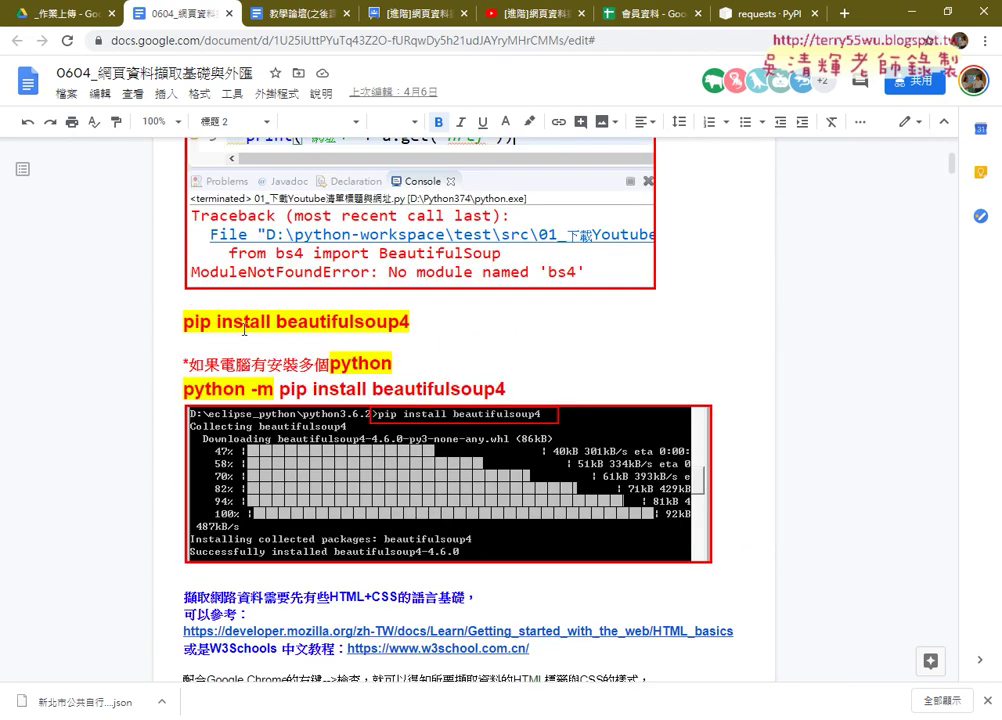
Highlight 'python -m pip install beautifulsoup4', then bring the eclipse_python File Explorer window forward
drag(184, 321, 413, 321)
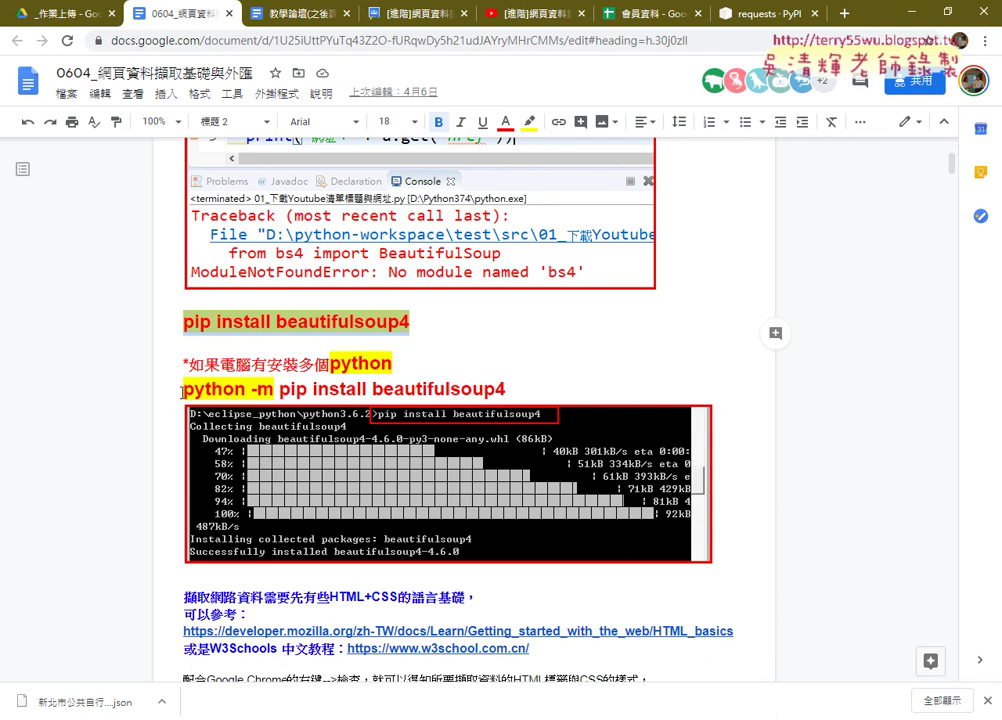
drag(182, 392, 505, 399)
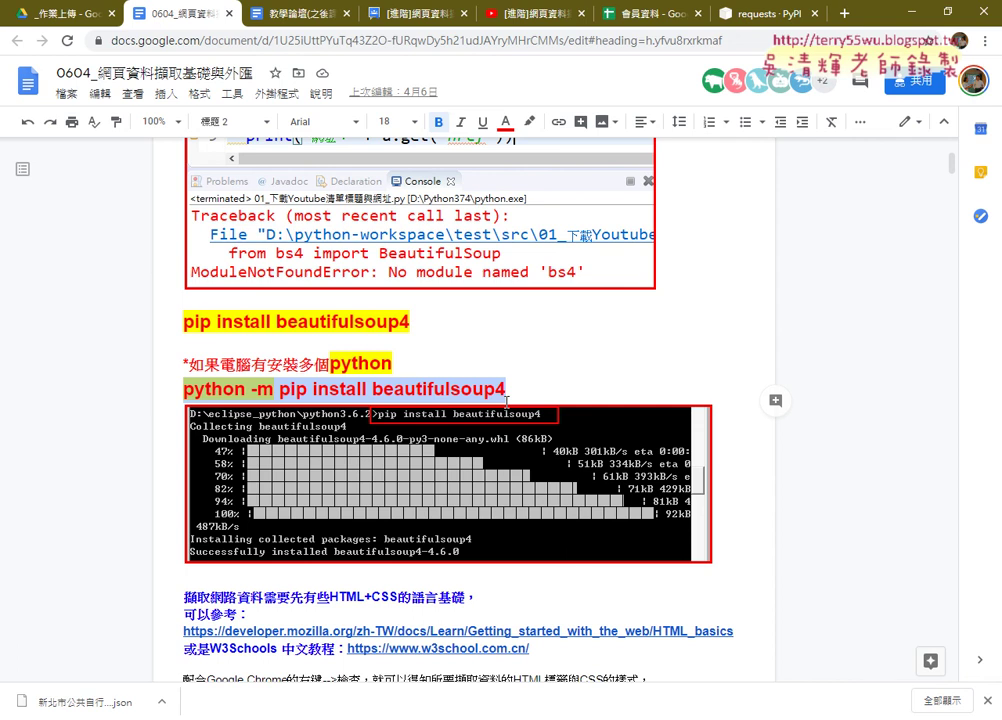
click(286, 715)
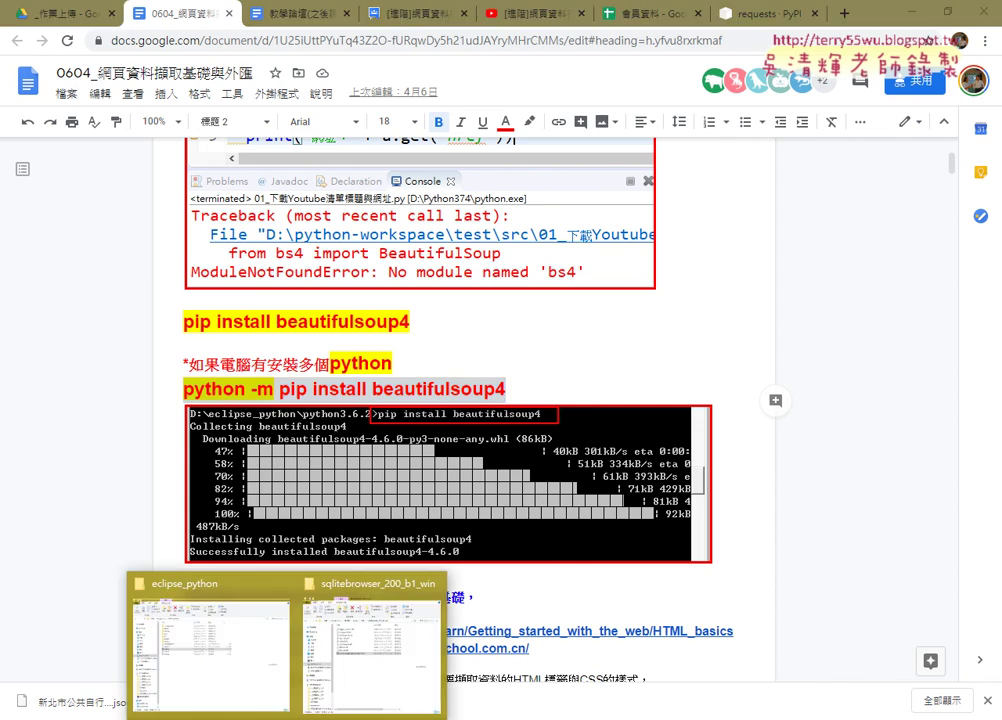
click(208, 645)
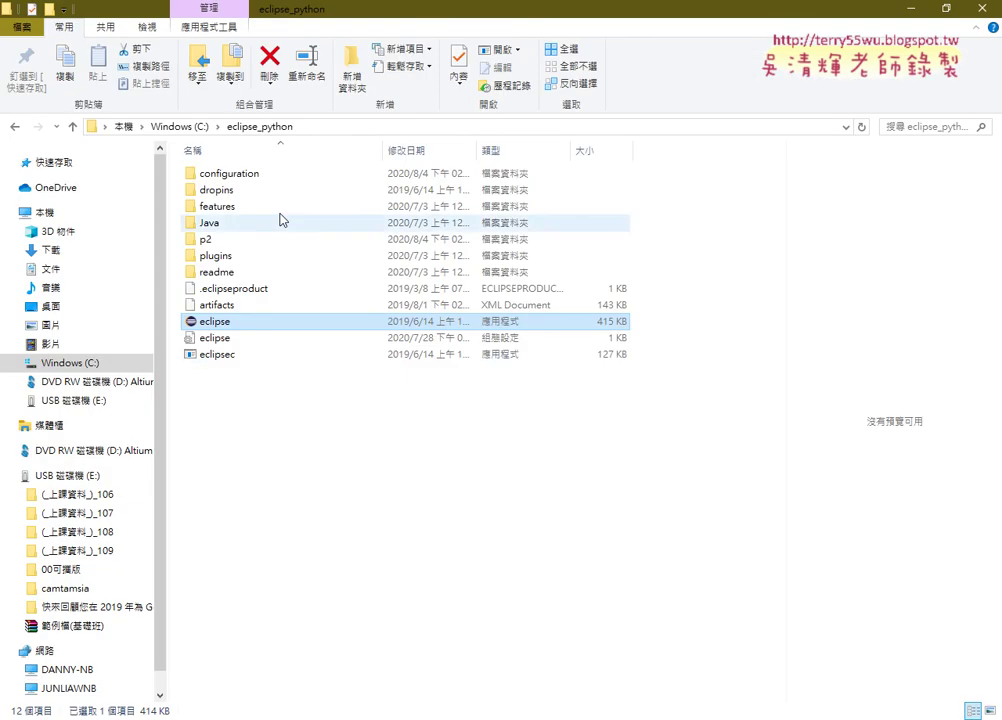
Go from C: into the Python374 folder and launch cmd from its address bar
click(180, 127)
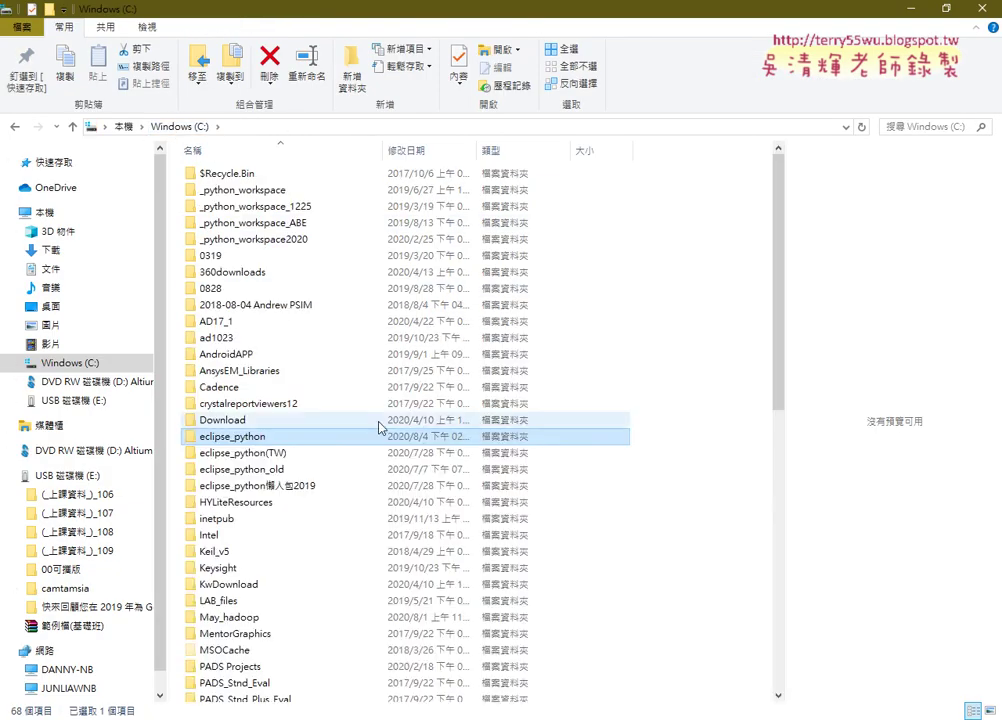
scroll(382, 426, down, 4)
scroll(385, 428, down, 2)
scroll(385, 428, down, 4)
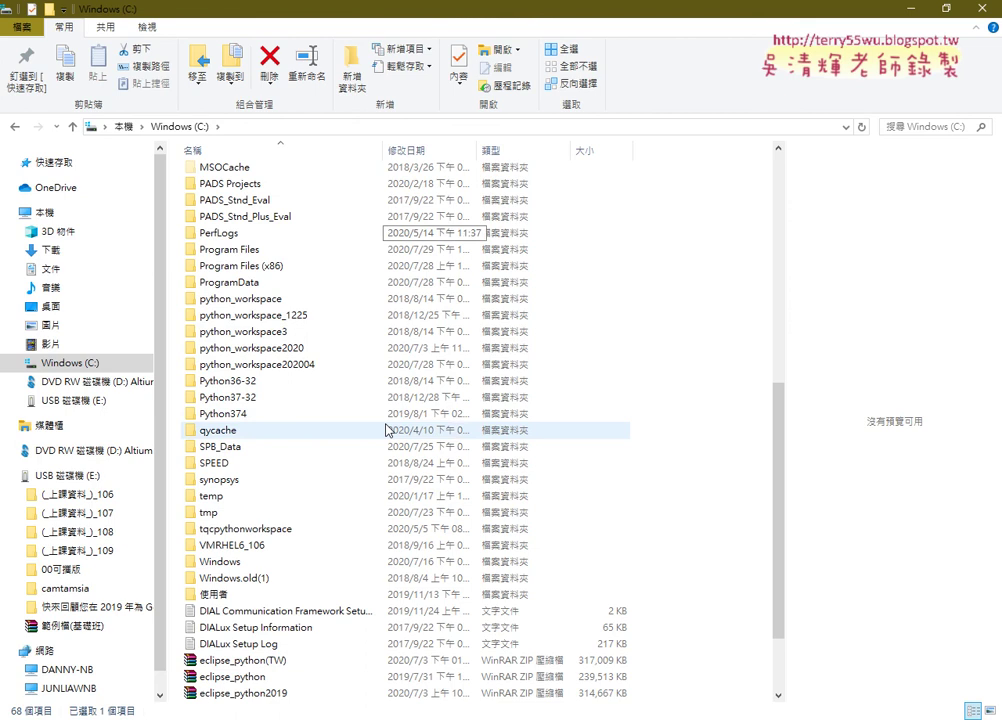
double_click(243, 414)
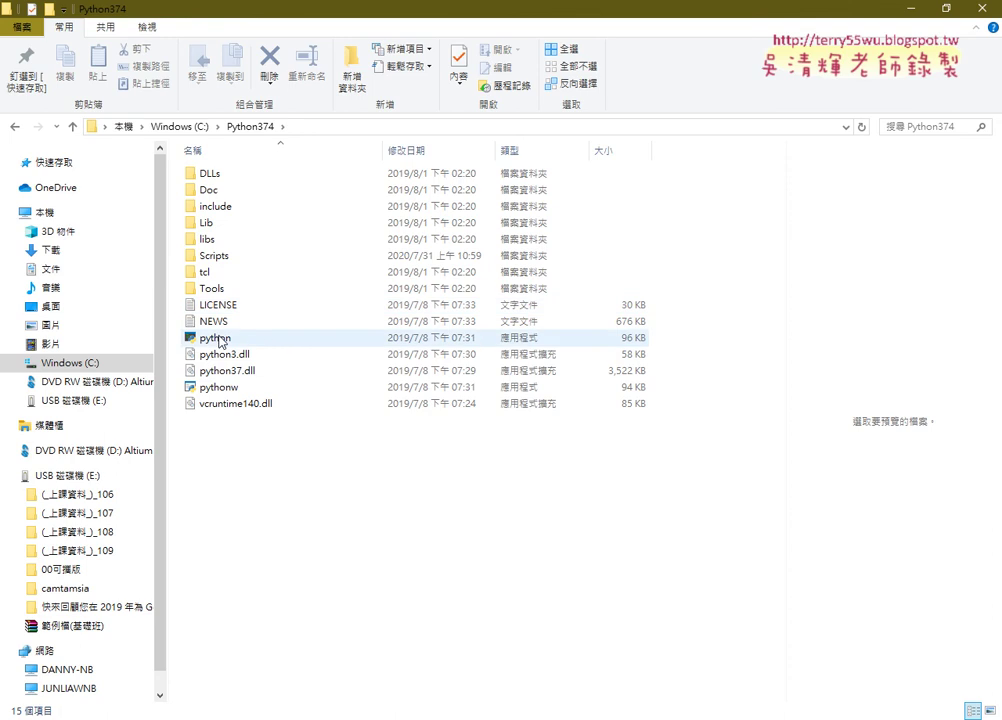
click(224, 341)
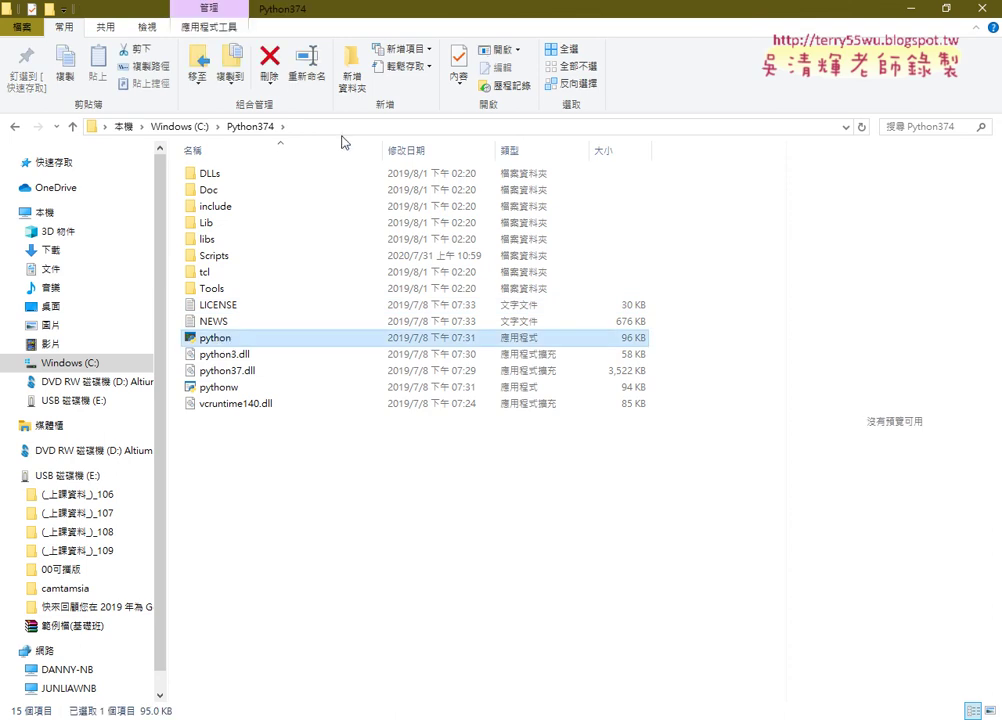
click(340, 127)
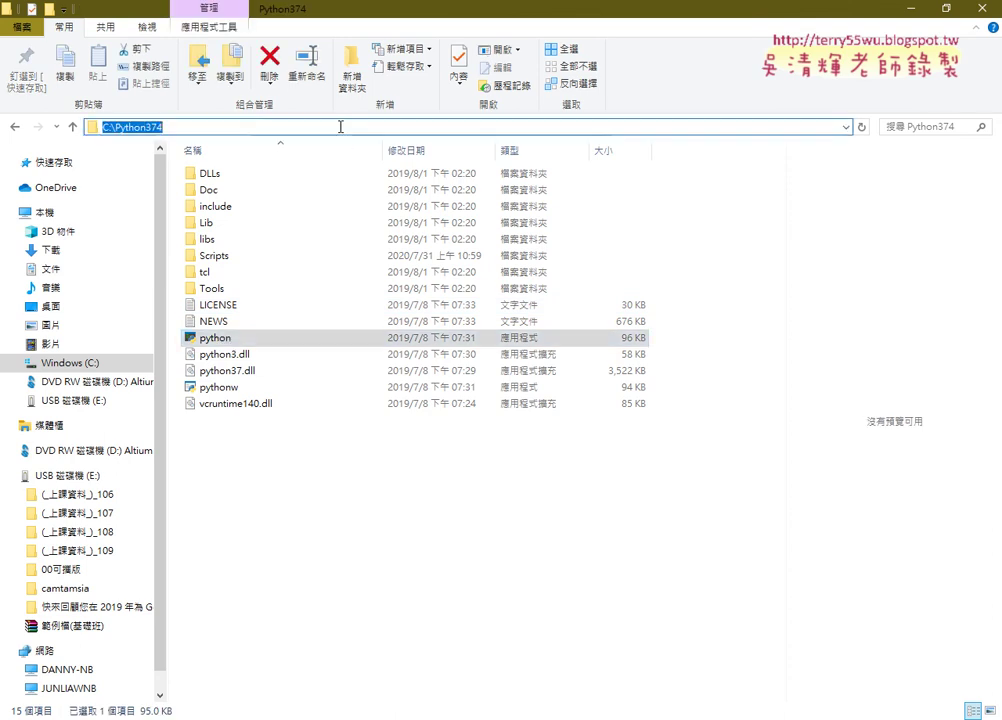
text(cmd)
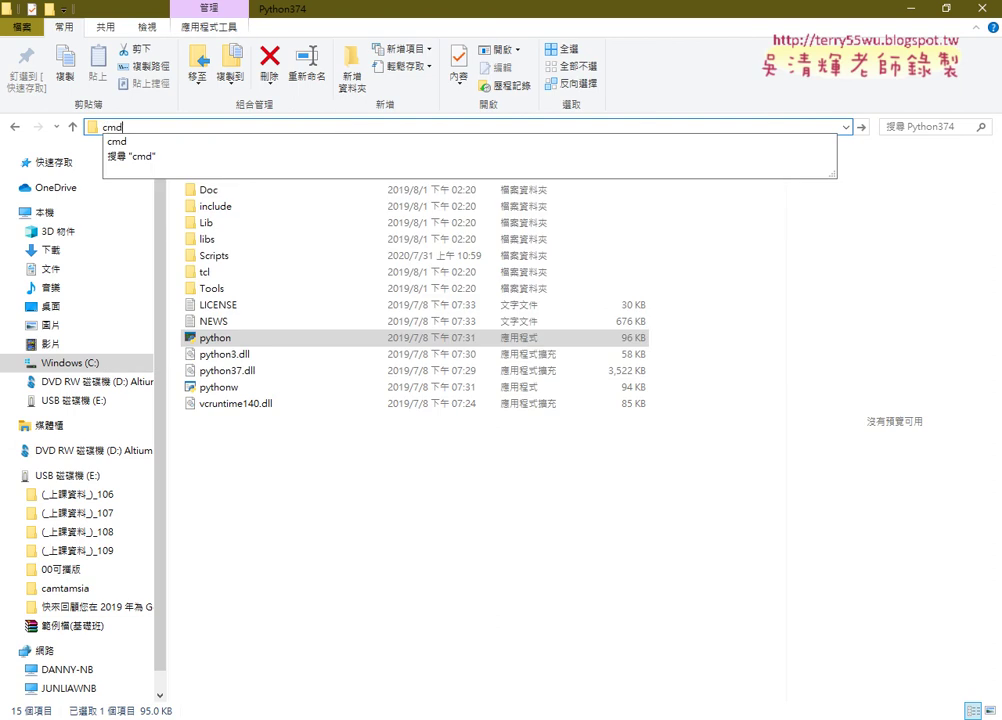
key(Return)
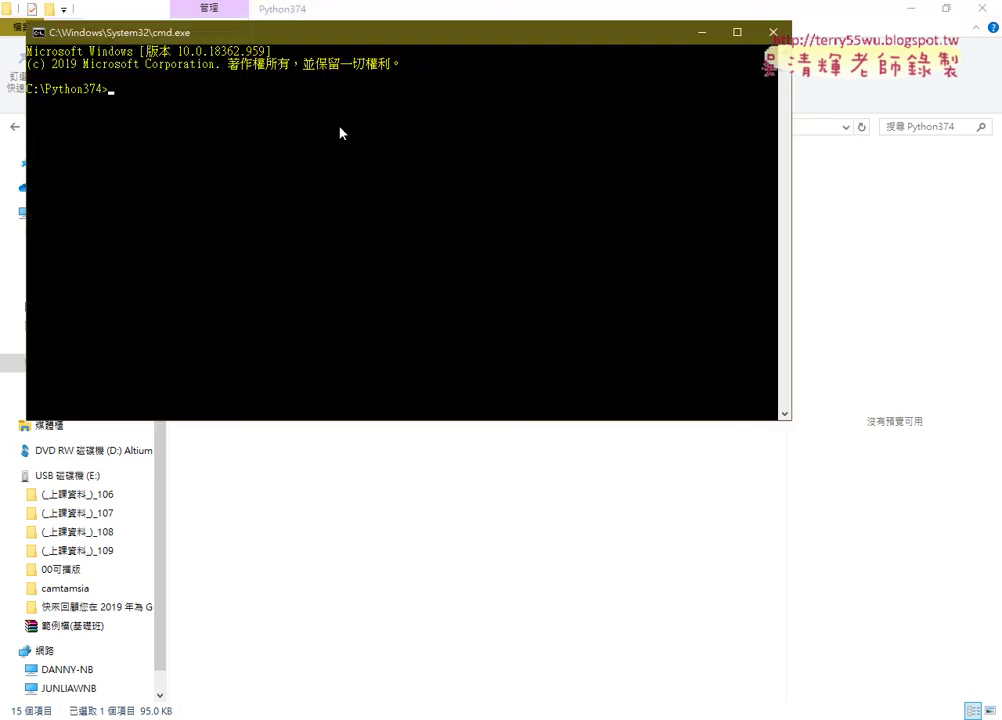
In the Command Prompt, run 'python -m pip install beautifulsoup4'
click(336, 7)
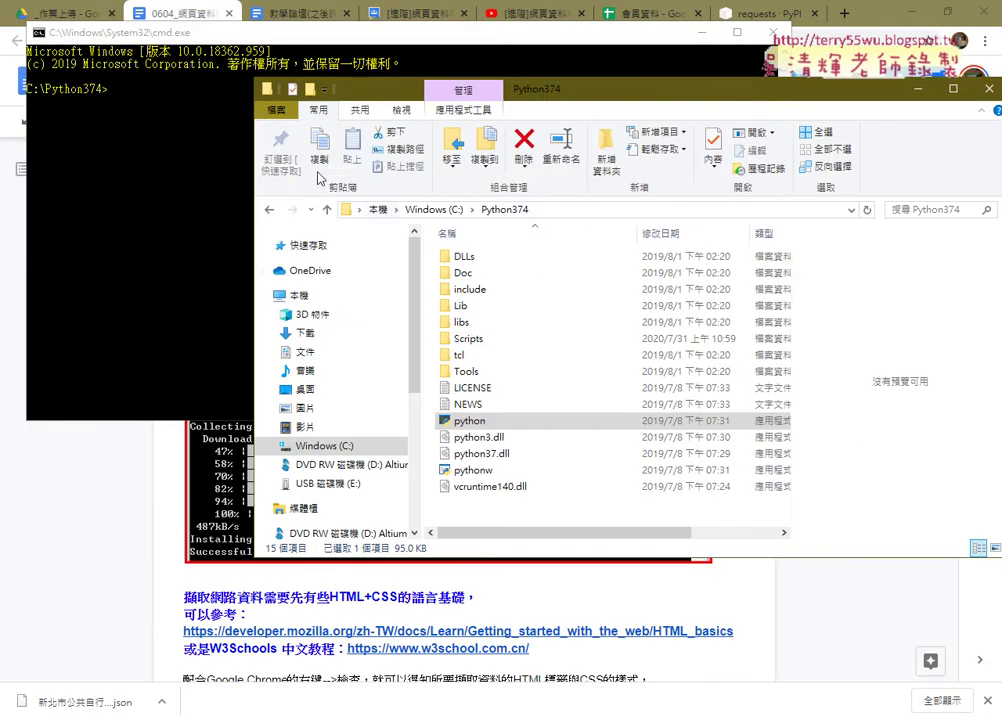
click(200, 140)
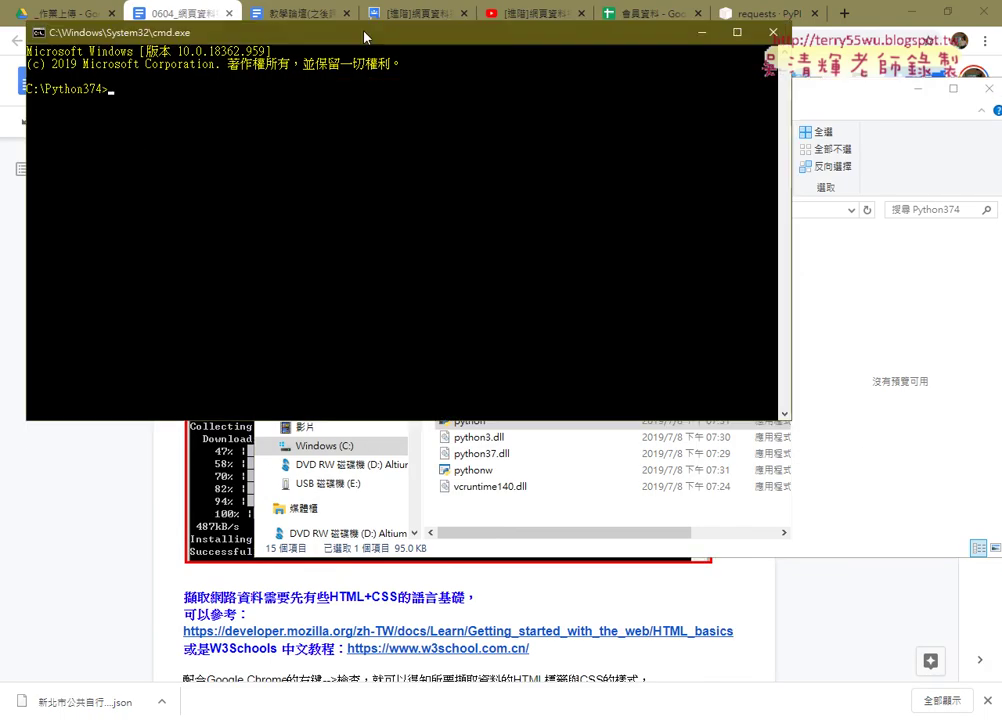
drag(364, 37, 508, 173)
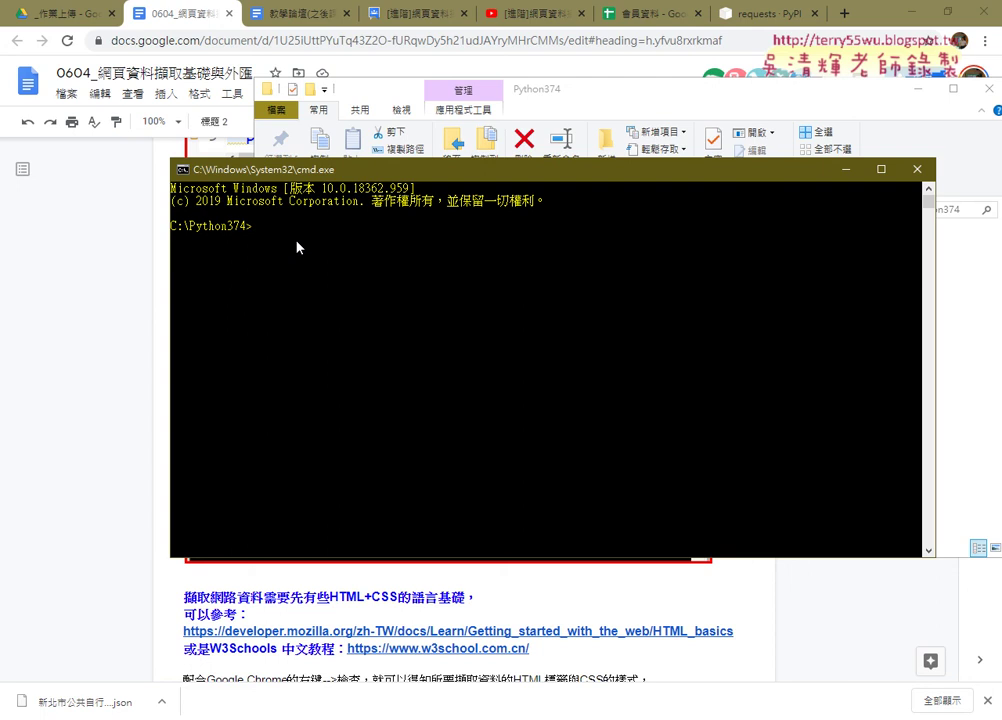
text(python -m pip install beautifulsoup4)
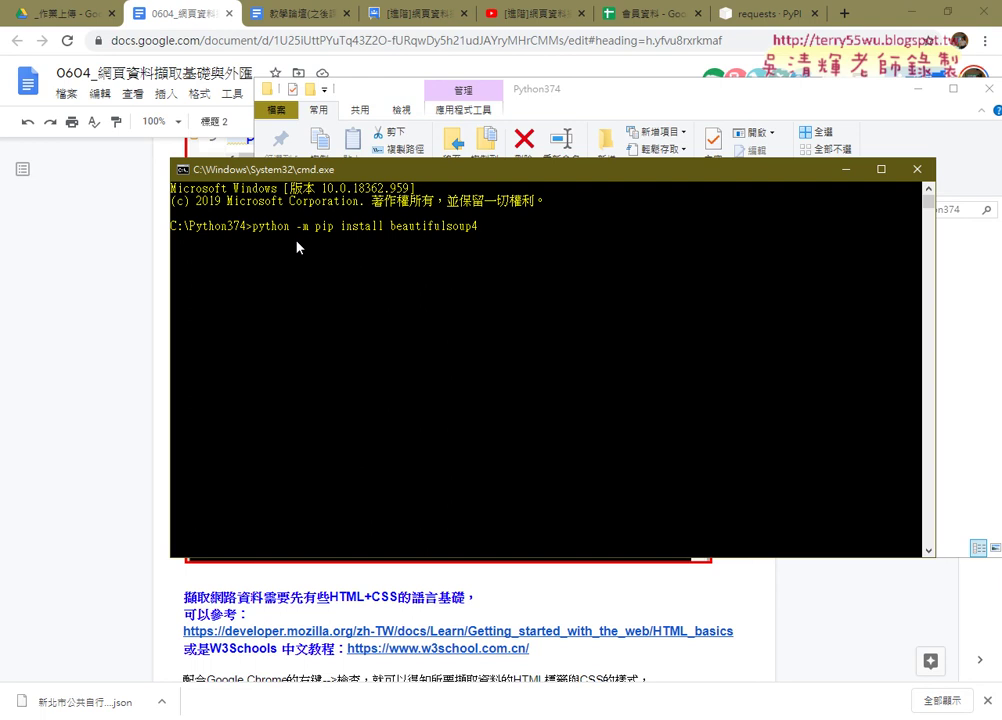
key(Return)
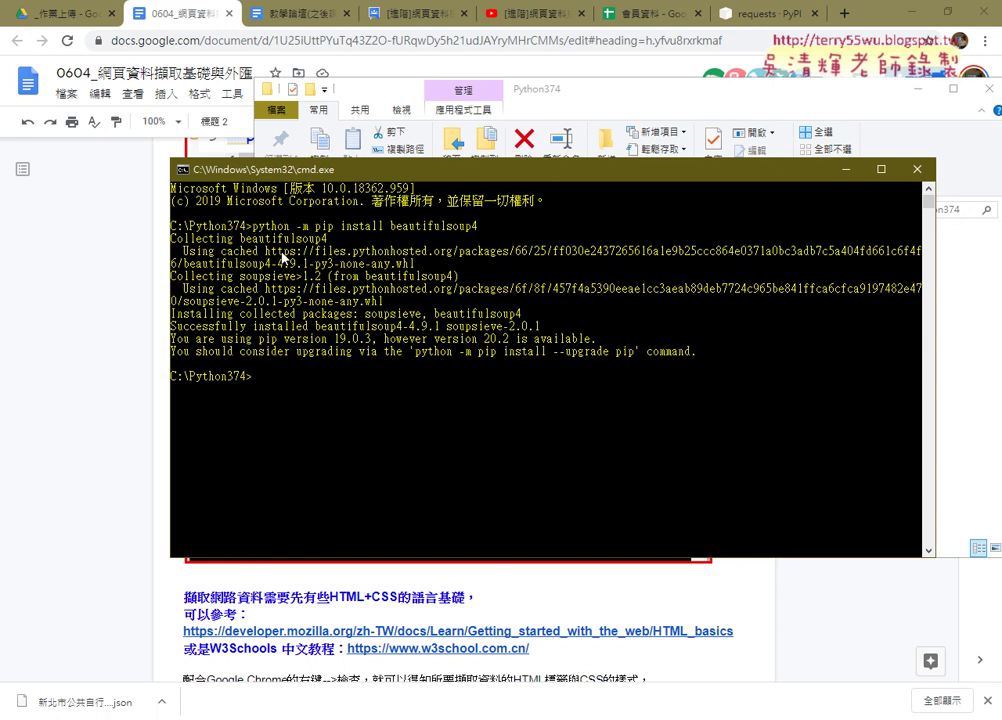
Confirm beautifulsoup4 4.9.1 and soupsieve 2.0.1 installed successfully, then close the Command Prompt
mouse_move(170, 238)
mouse_down()
mouse_move(250, 245)
mouse_move(347, 303)
mouse_up()
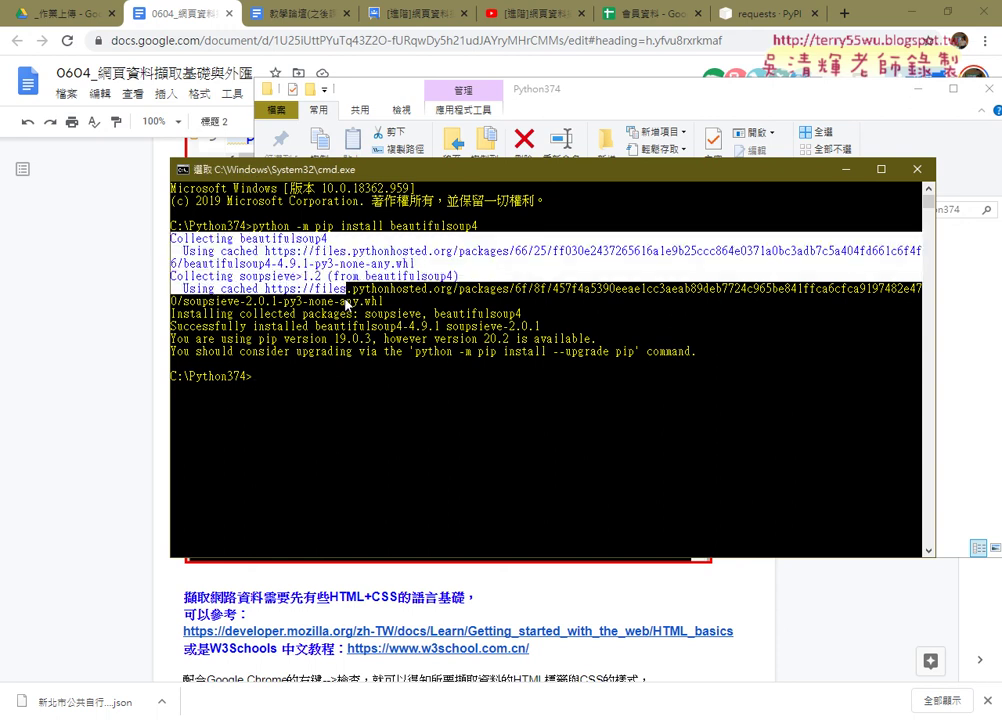
drag(247, 327, 180, 327)
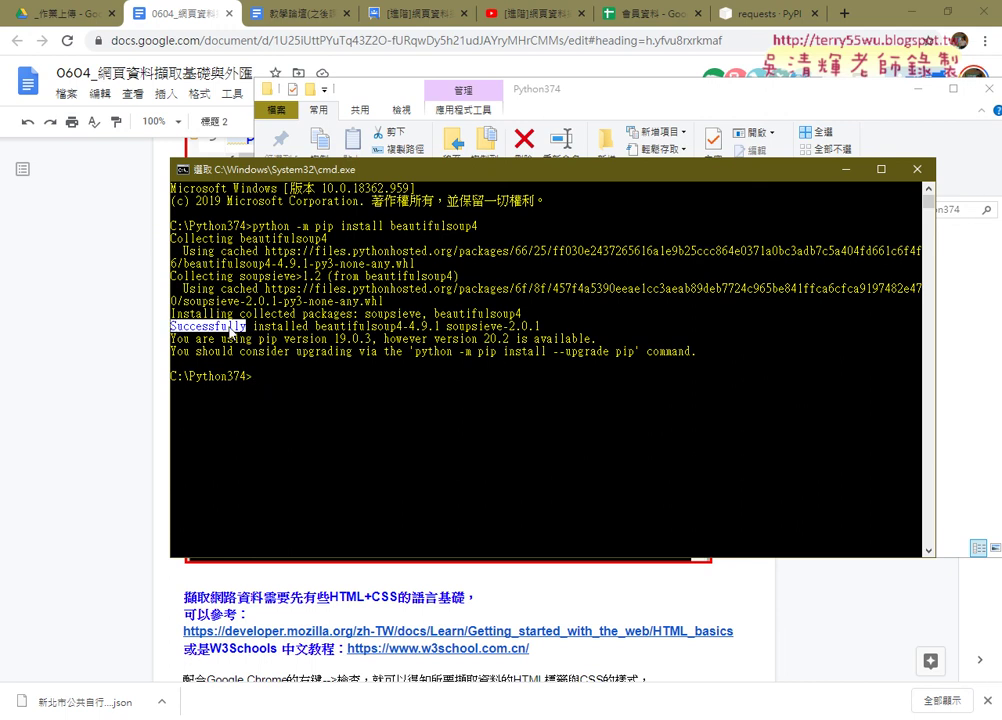
click(917, 170)
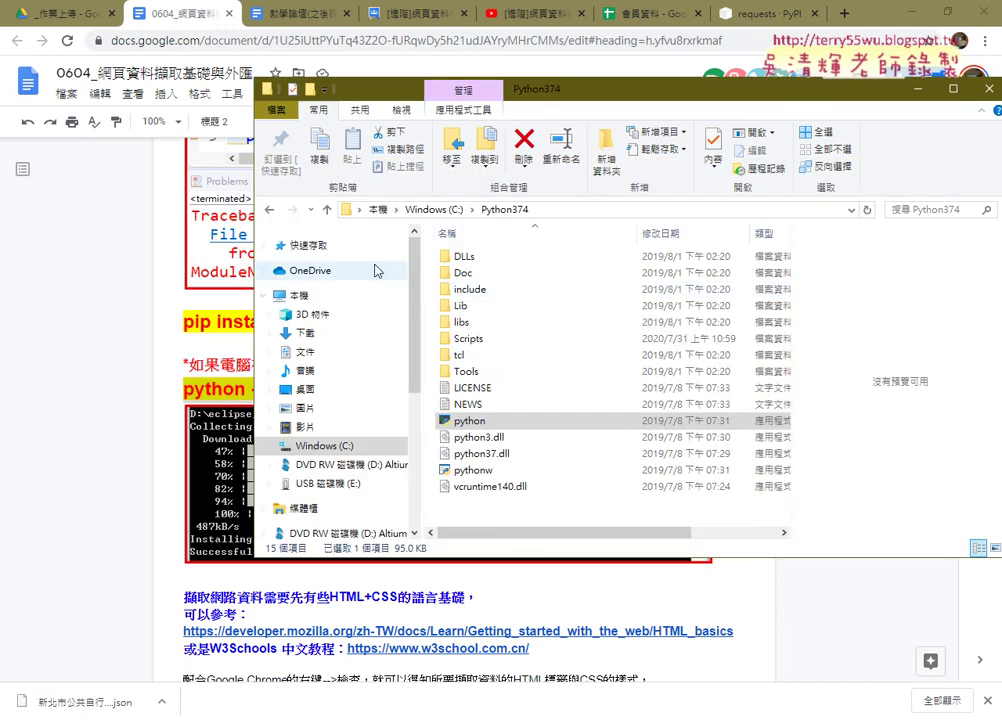
Return to the YouTube web-scraping playlist tab with DevTools open beneath it
click(541, 17)
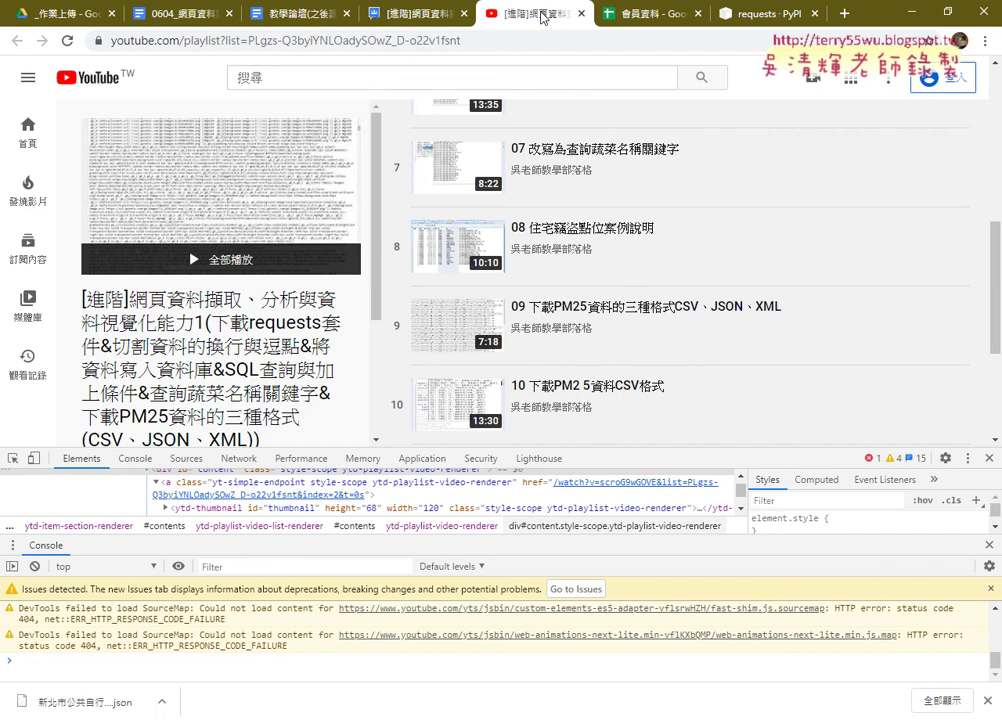